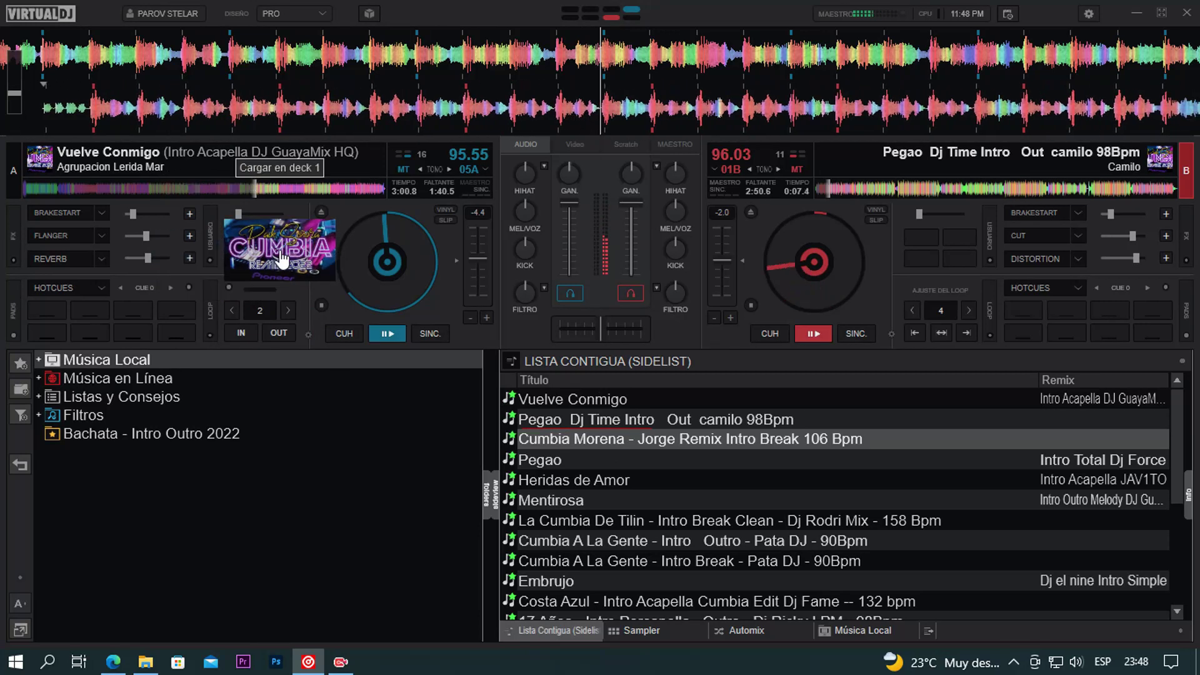
Preview Pegao Dj Time Intro on deck B from about 0:52 and 1:39, then brake it with Brakestart.
left_click(918, 187)
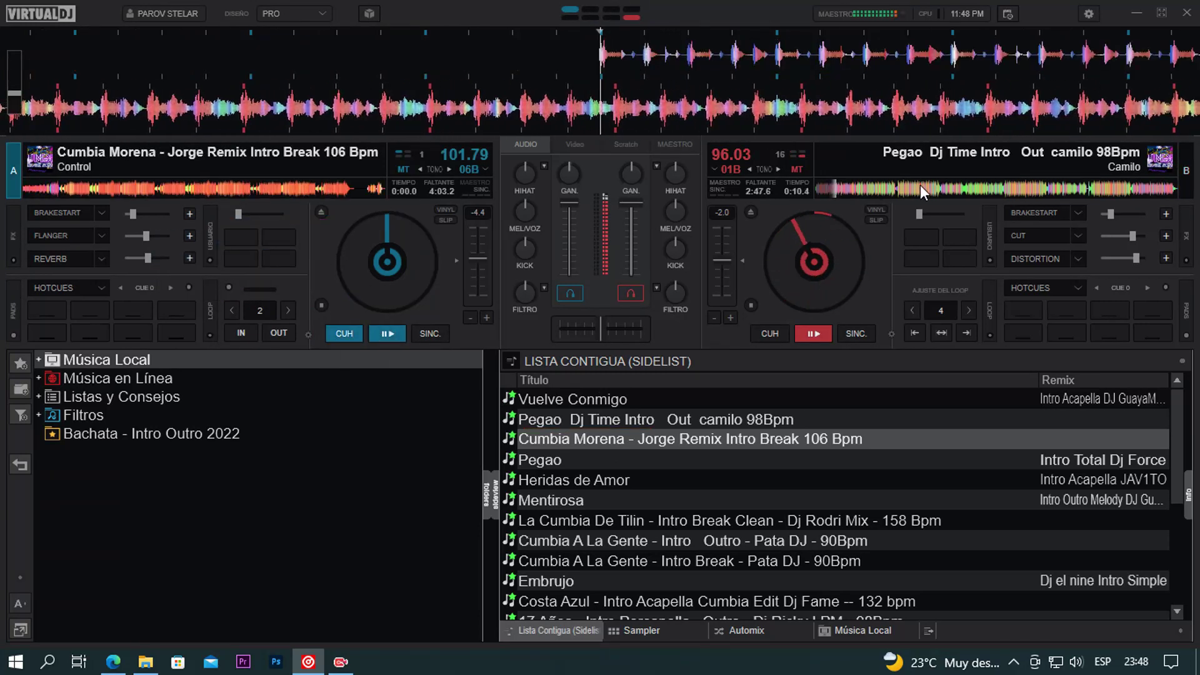
left_click(1012, 186)
left_click(1038, 216)
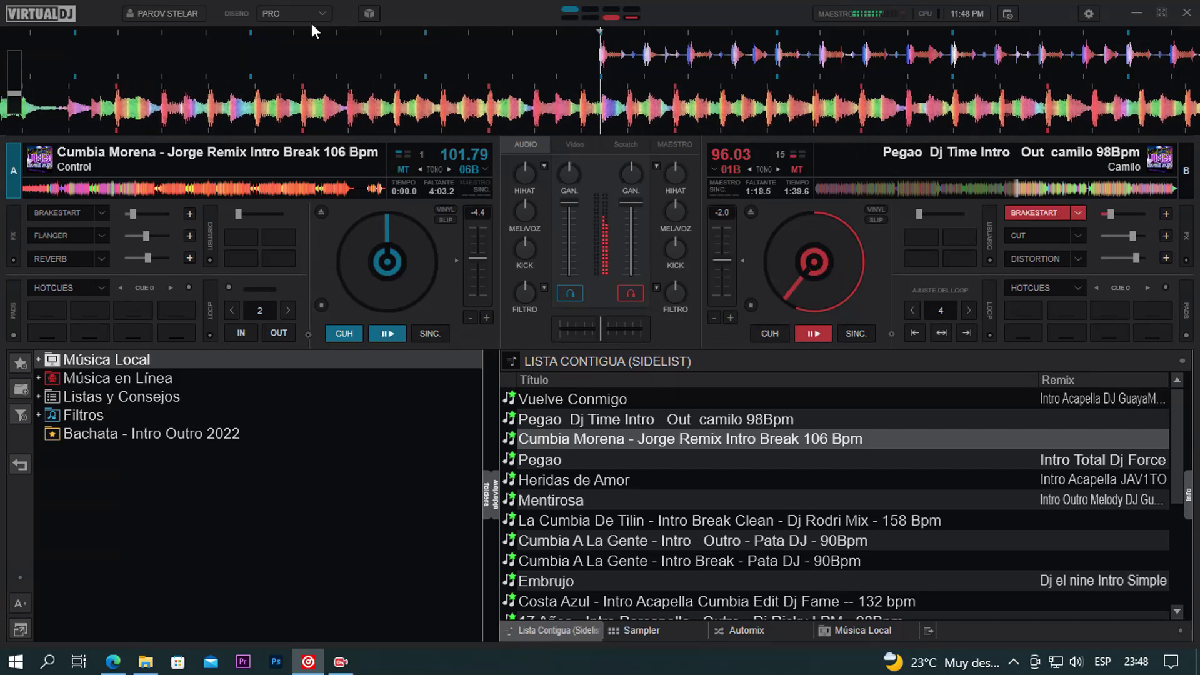
Load Heridas de Amor on deck B and preview Cumbia Morena on deck A from about 0:33 and 2:04, ending with Brakestart.
left_click_drag(595, 481, 873, 250)
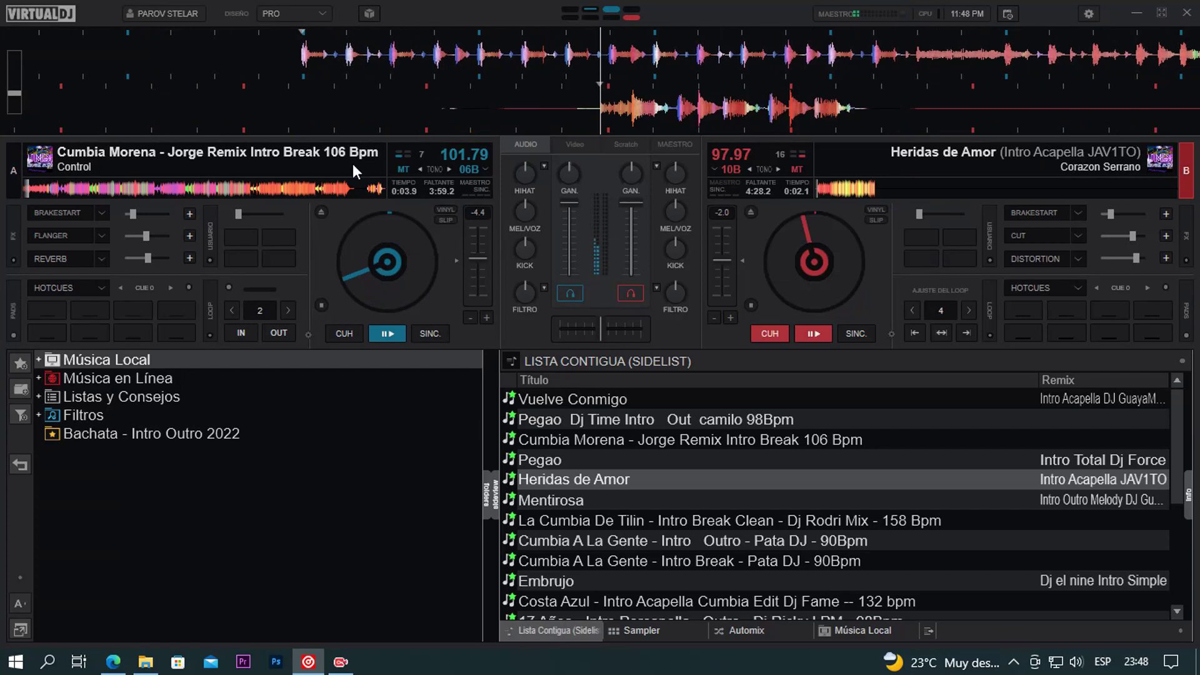
left_click(73, 188)
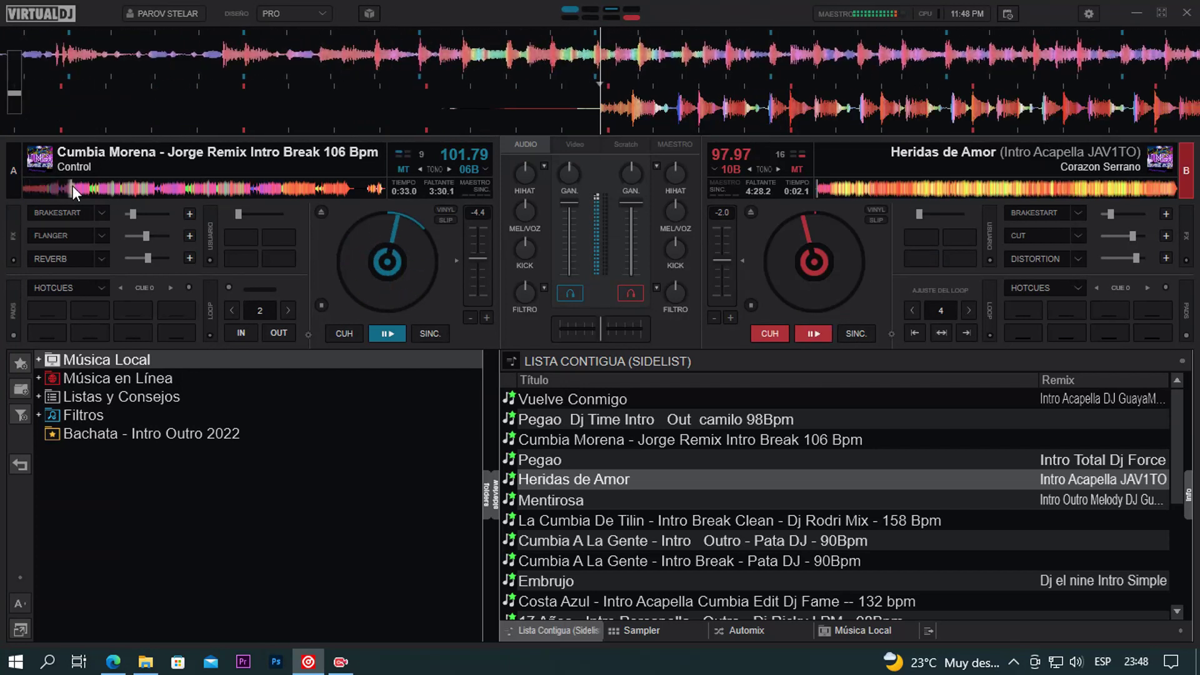
left_click(208, 189)
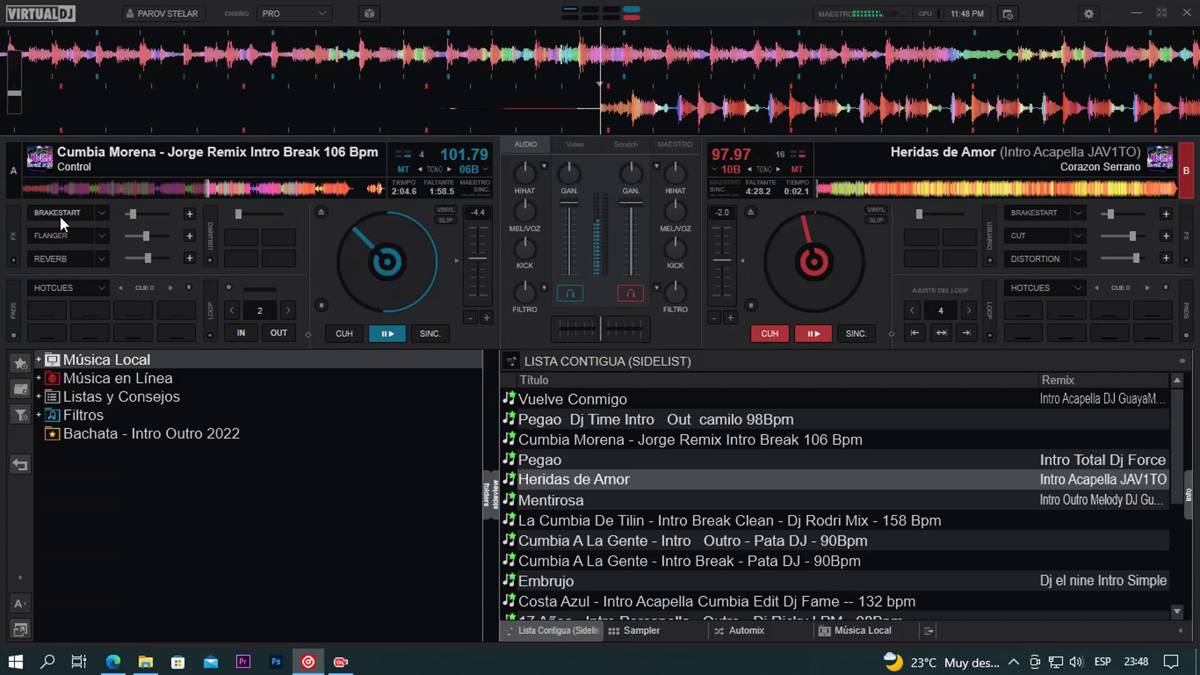
left_click(62, 208)
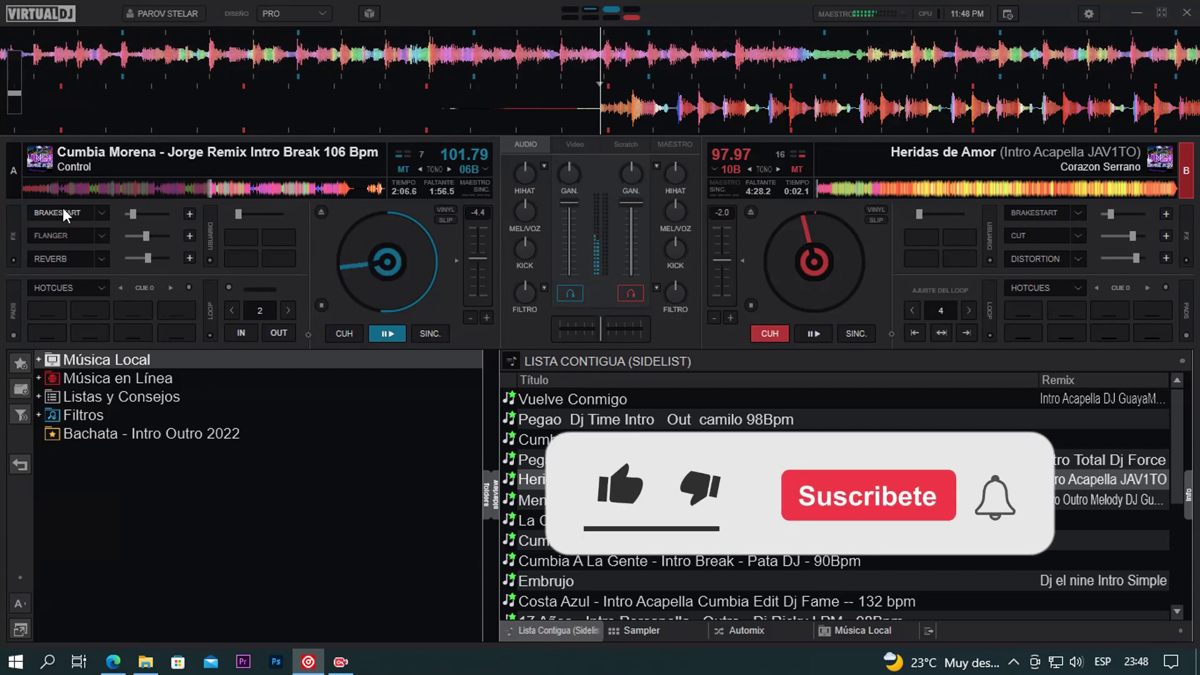
Load Mentirosa on deck A and preview Heridas de Amor on deck B from about 0:25 and 2:44, ending with Brakestart.
left_click_drag(531, 499, 312, 162)
left_click(846, 194)
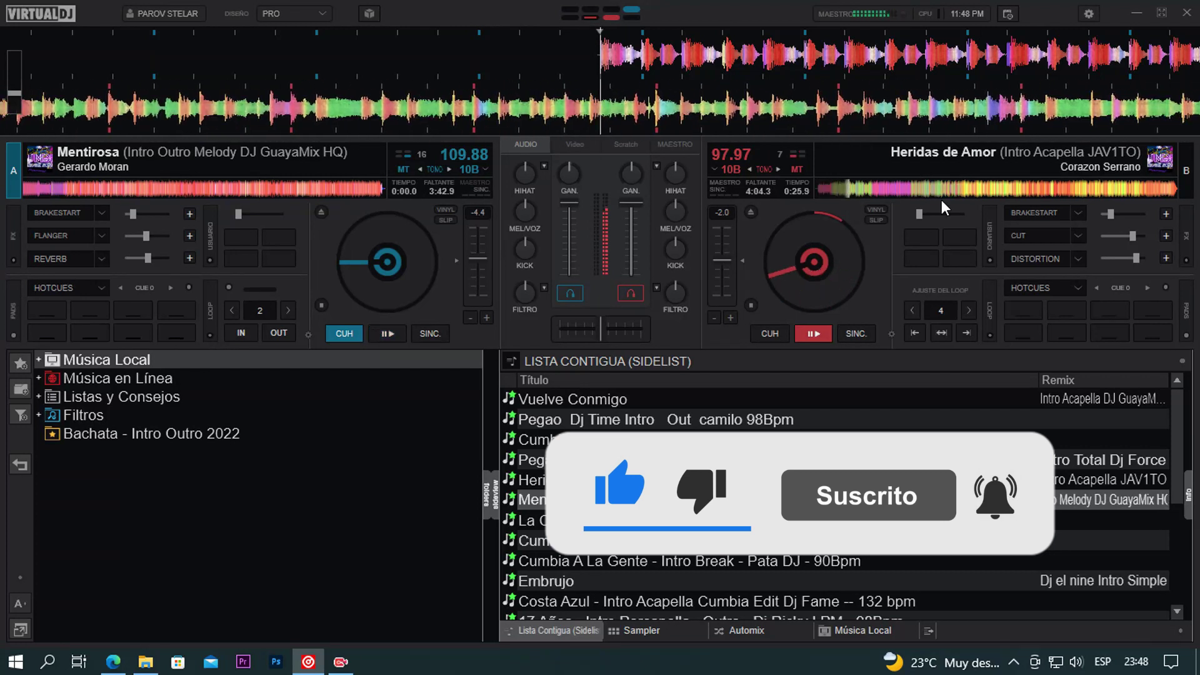
left_click(1029, 190)
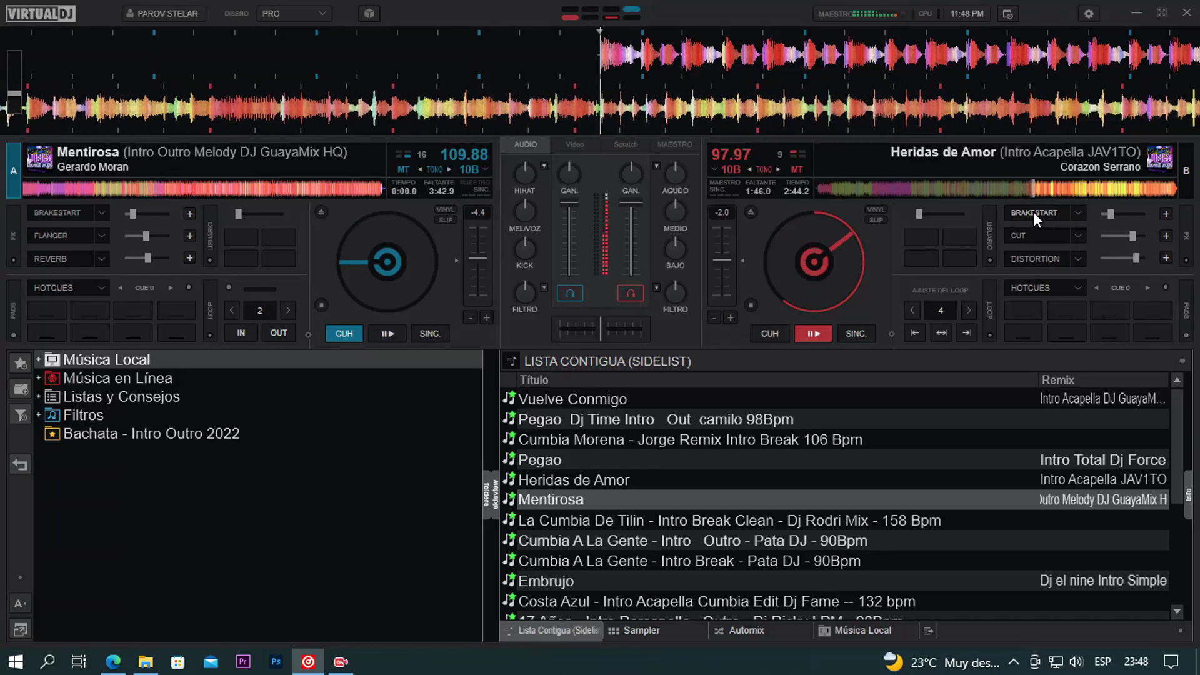
left_click(1032, 212)
Load La Cumbia De Tilin on deck B while previewing Mentirosa on deck A, skipping ahead to about 2:15 and ending with Brakestart.
left_click(387, 333)
left_click_drag(631, 519, 881, 266)
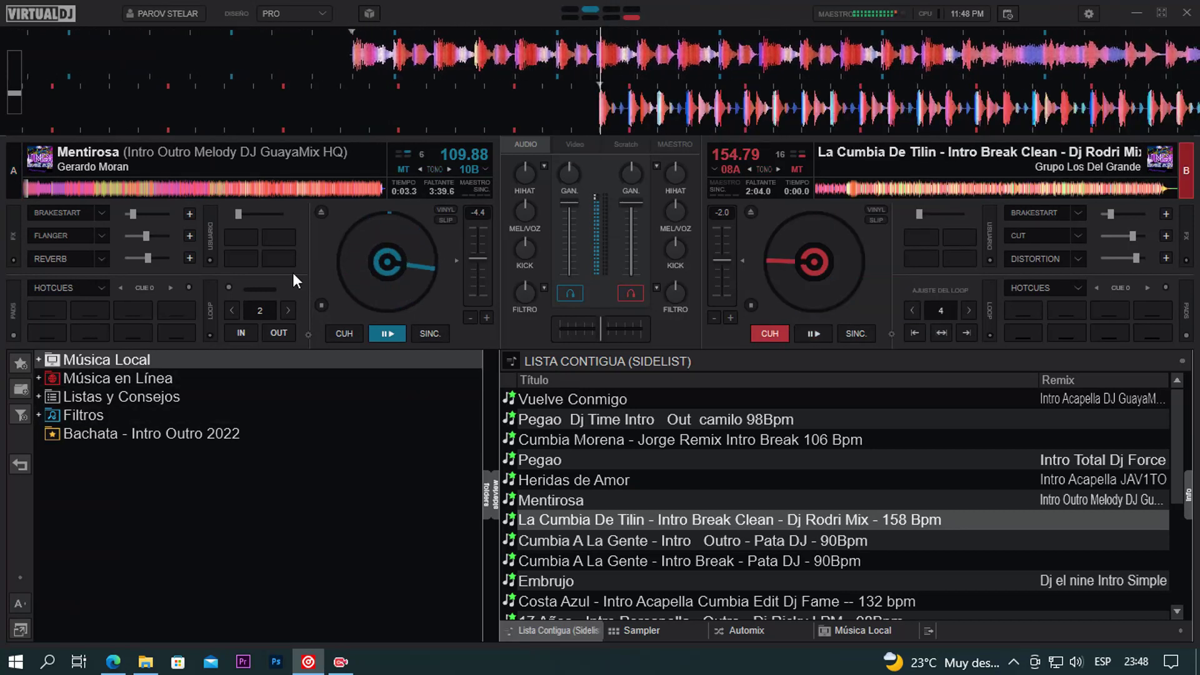
left_click(65, 186)
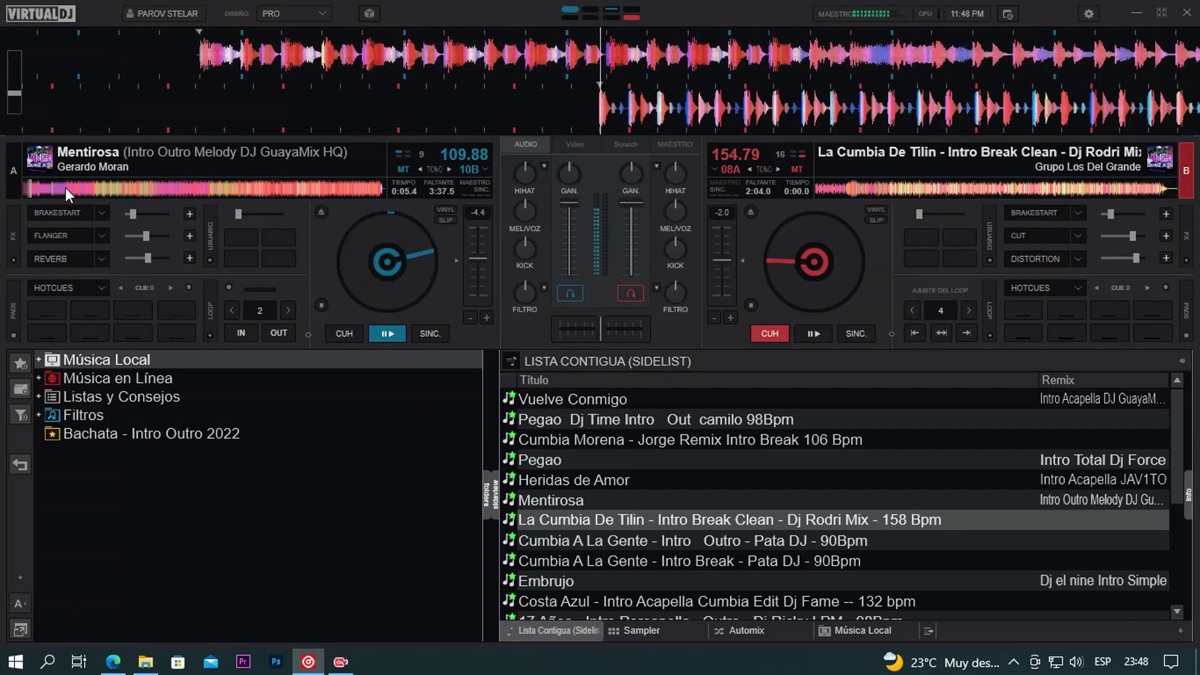
left_click(134, 187)
left_click(238, 186)
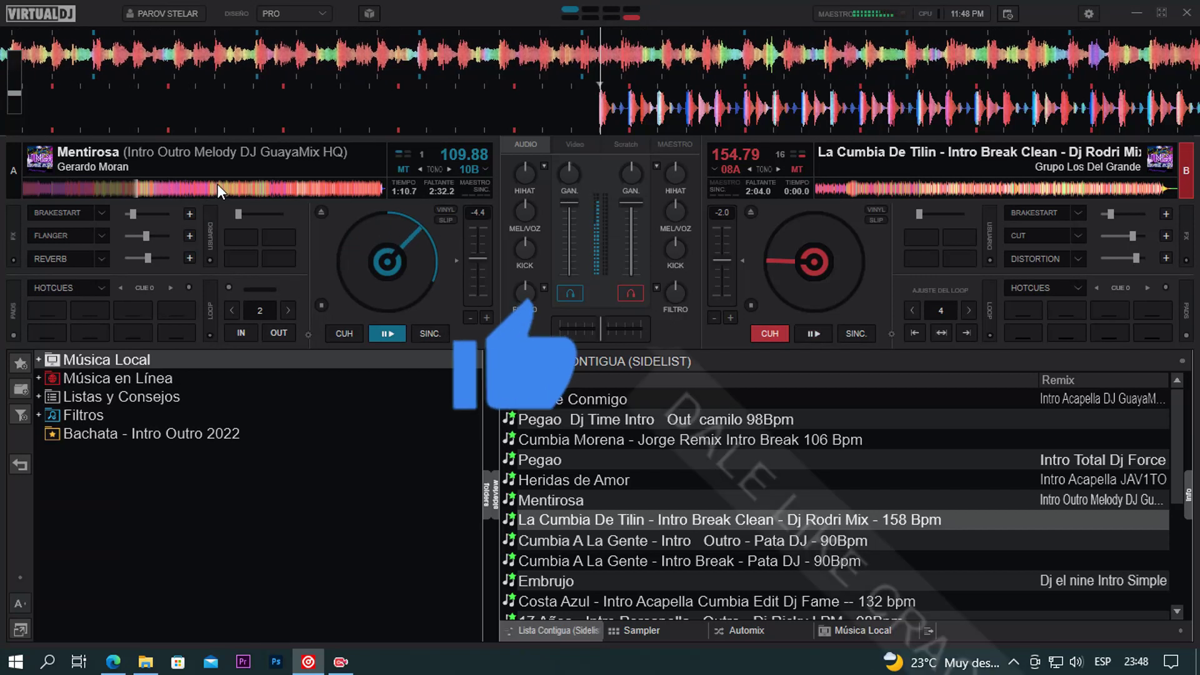
left_click(54, 214)
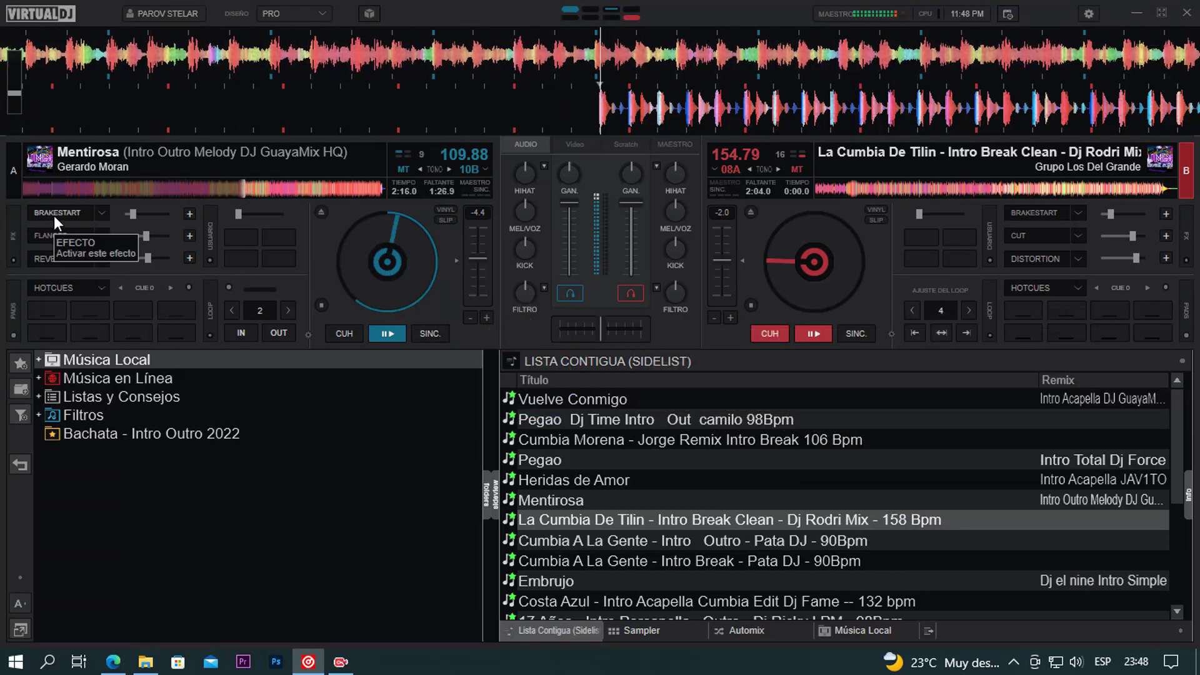
Load Pegao (Intro Total Dj Force) on deck A and preview La Cumbia De Tilin up to about 0:50, ending with Brakestart.
left_click_drag(542, 459, 241, 270)
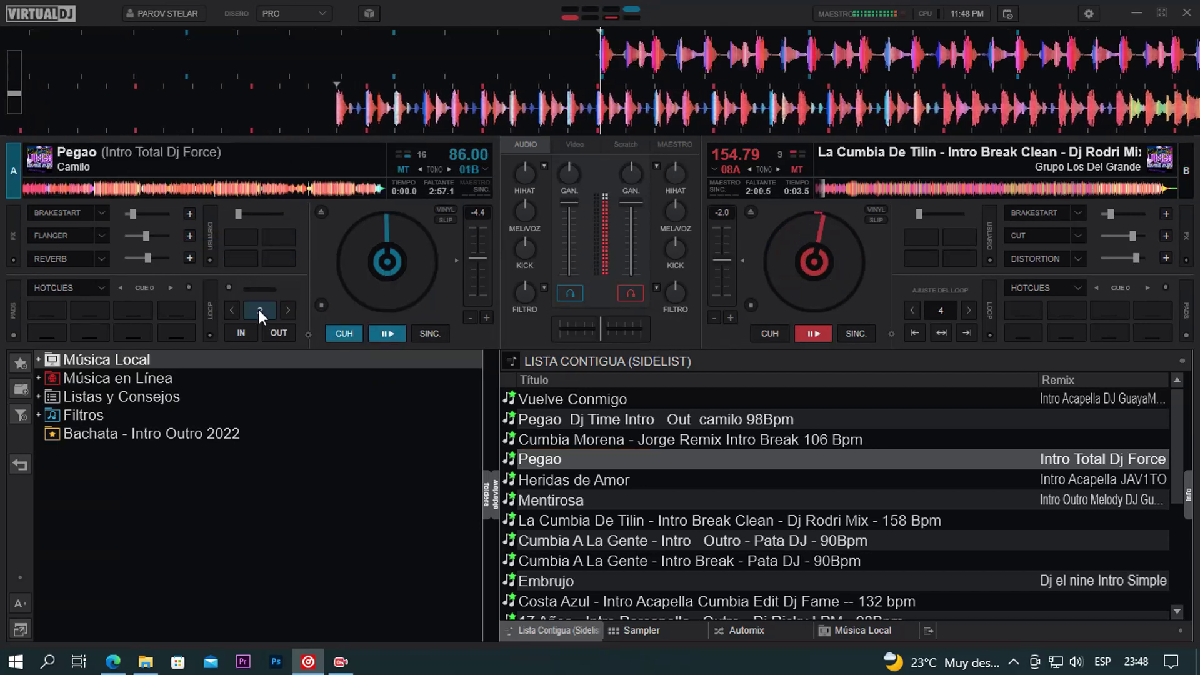
left_click(866, 190)
left_click(954, 185)
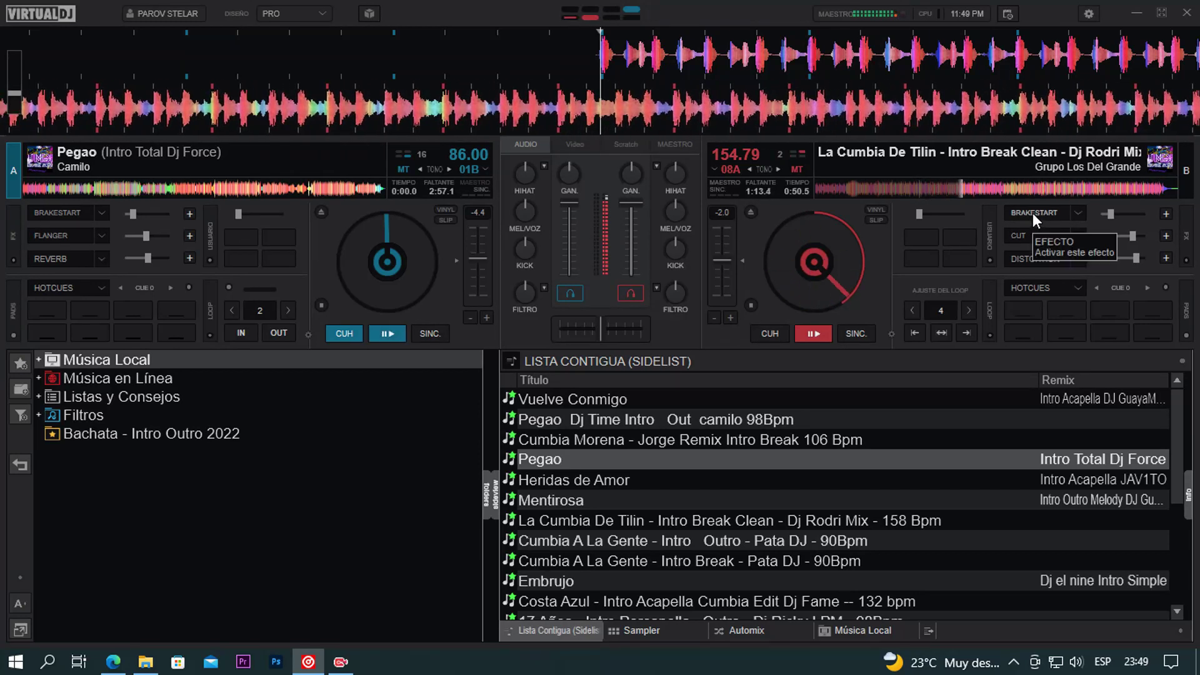
left_click(1032, 213)
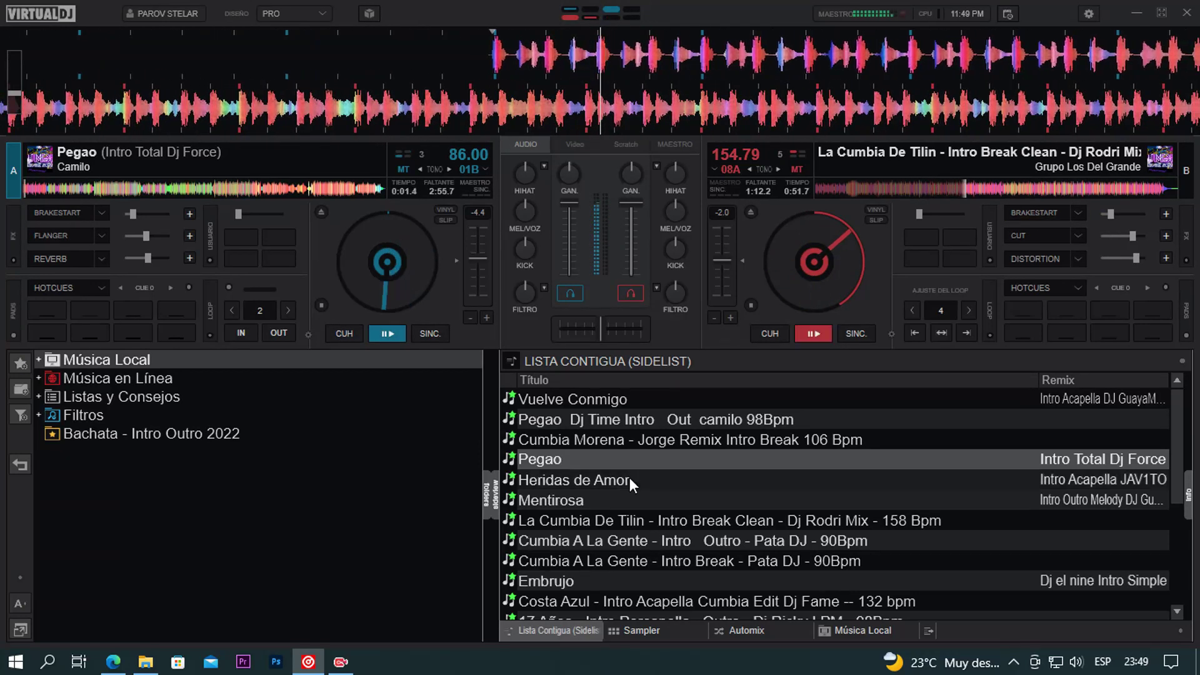
Load Cumbia A La Gente - Intro Outro on deck B and preview Pegao on deck A up to about 2:12, ending with Brakestart.
left_click_drag(646, 541, 819, 263)
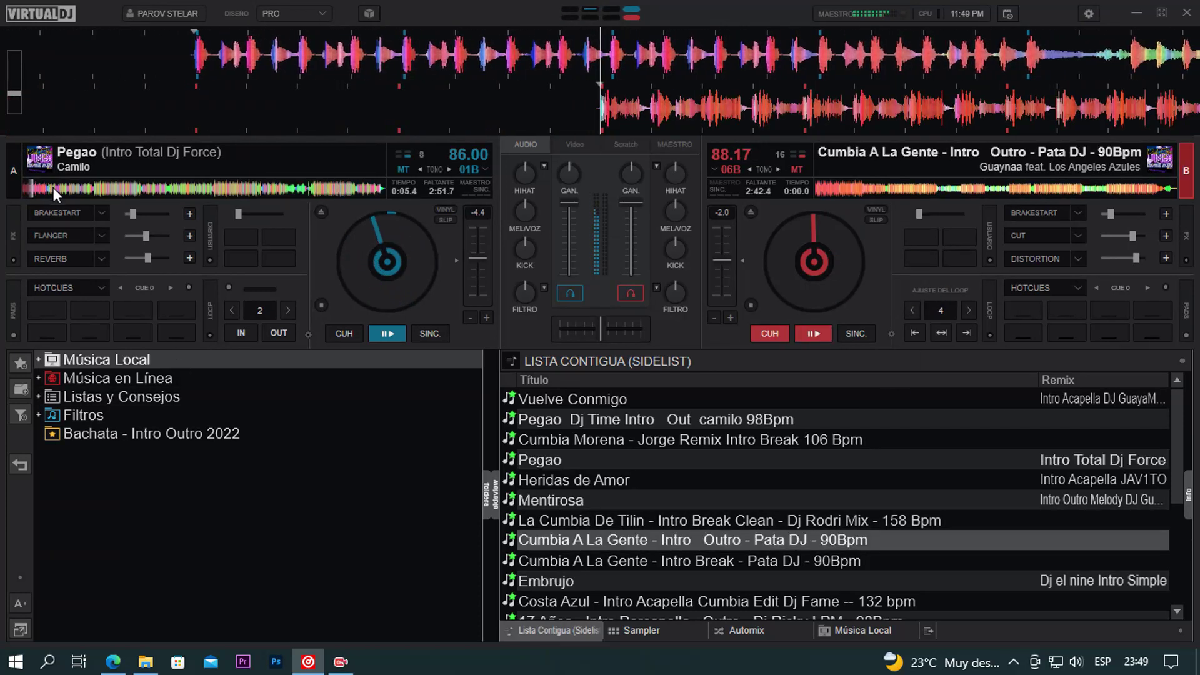
left_click(214, 188)
left_click(288, 186)
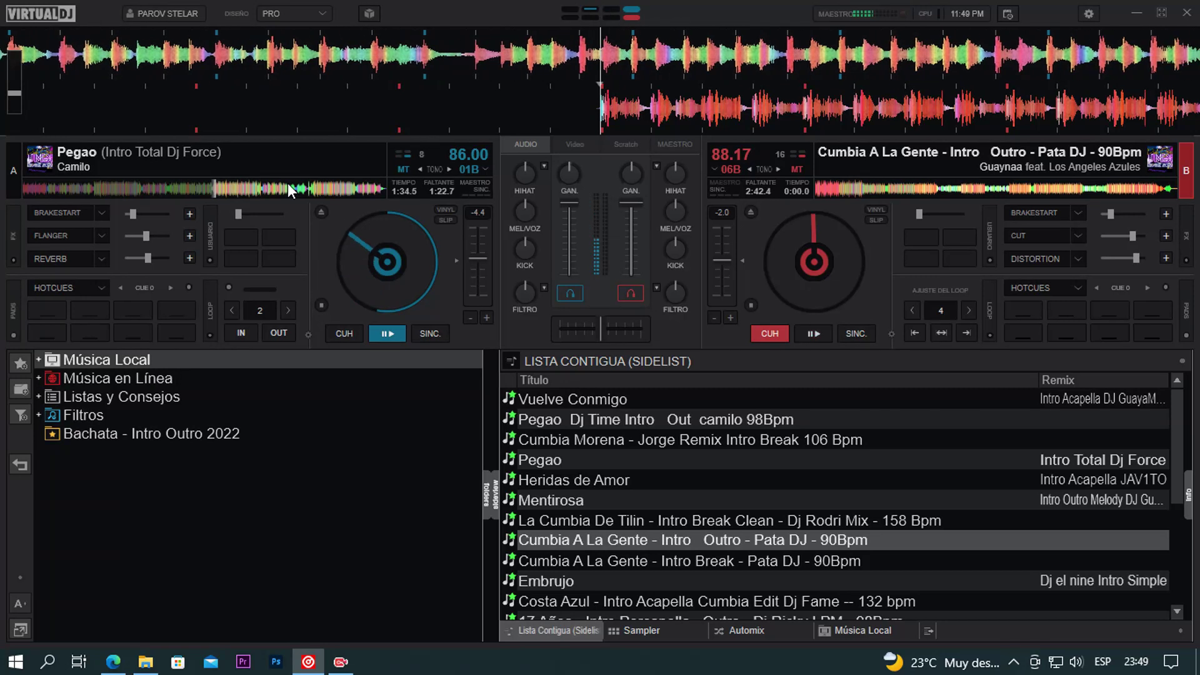
left_click(50, 211)
Load Cumbia A La Gente - Intro Break on deck A and preview the Intro Outro version up to about 0:42, ending with Brakestart.
left_click(665, 556)
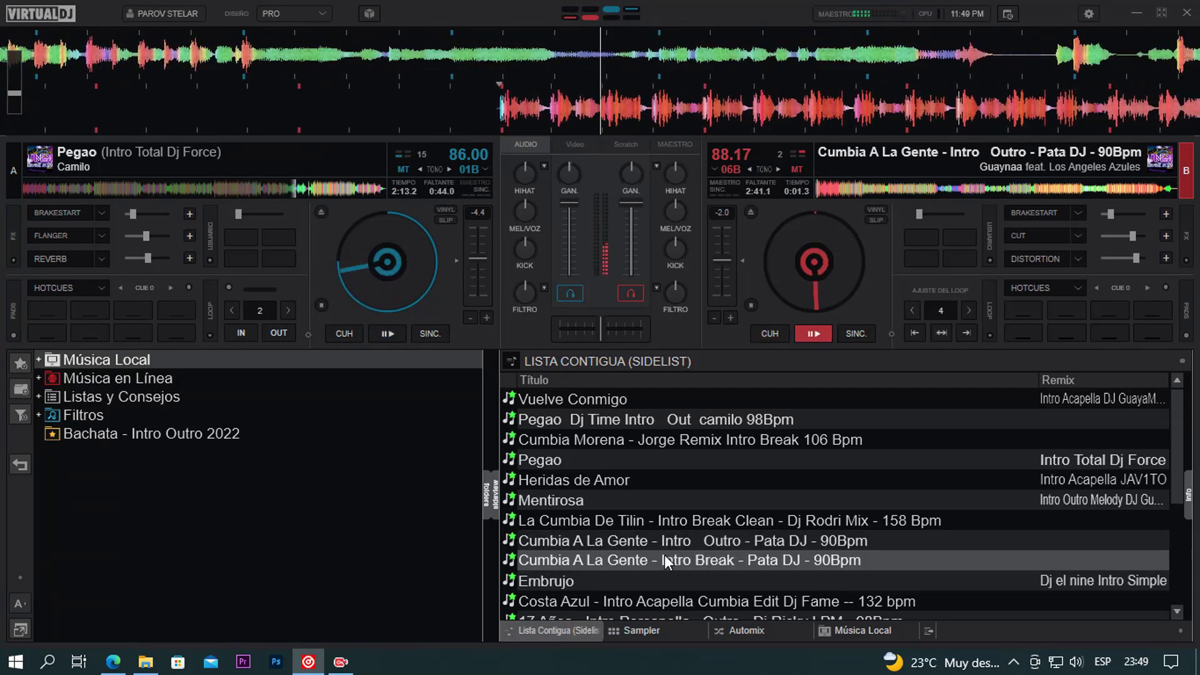
left_click_drag(665, 560, 342, 202)
scroll(602, 424, "down", 2)
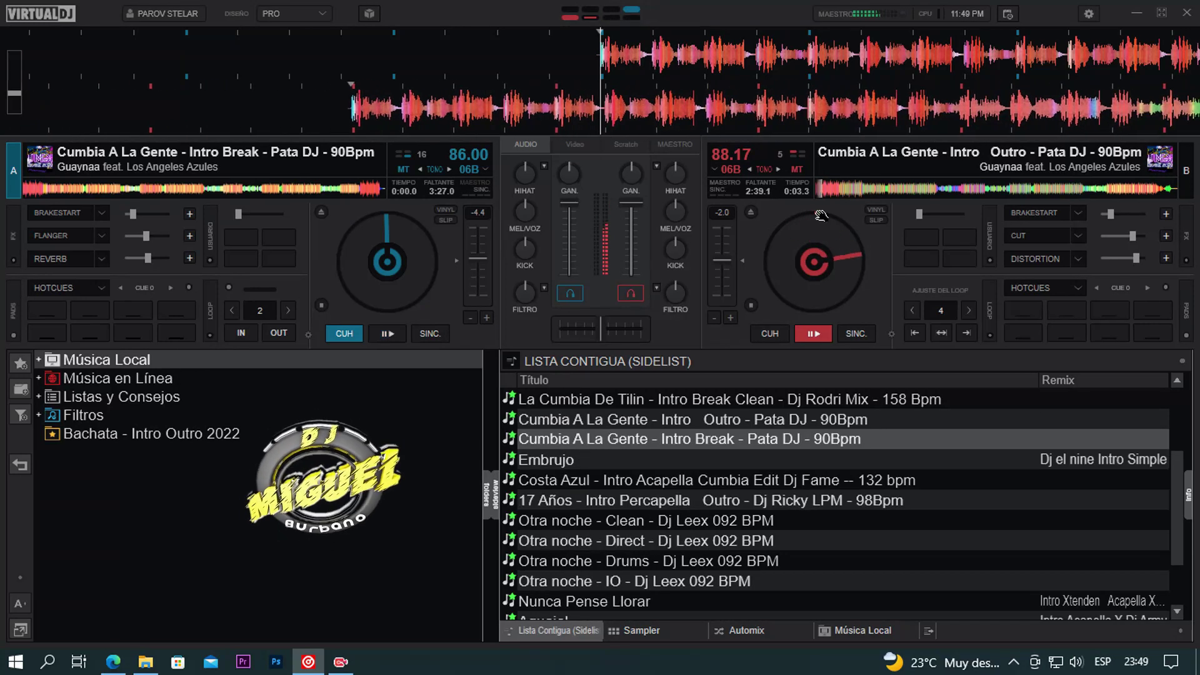
left_click(873, 188)
left_click(902, 190)
left_click(1035, 213)
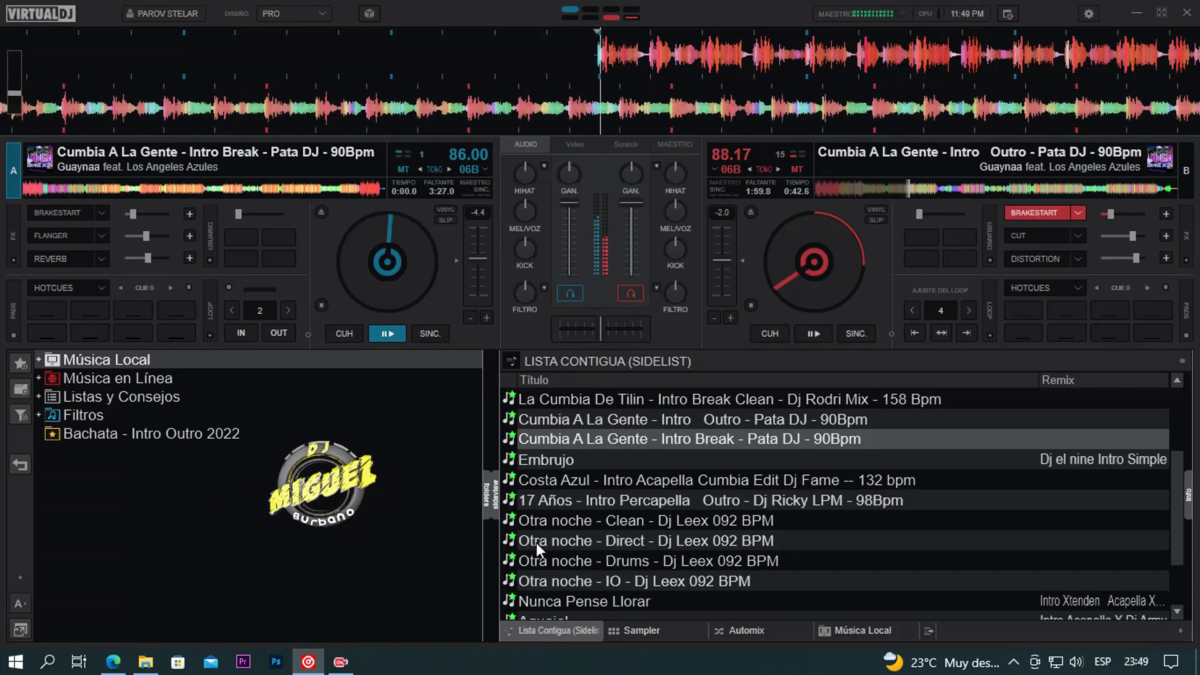
Load Embrujo on deck B and preview Cumbia A La Gente - Intro Break from about 0:12 and 1:29, ending with Brakestart.
double_click(538, 459)
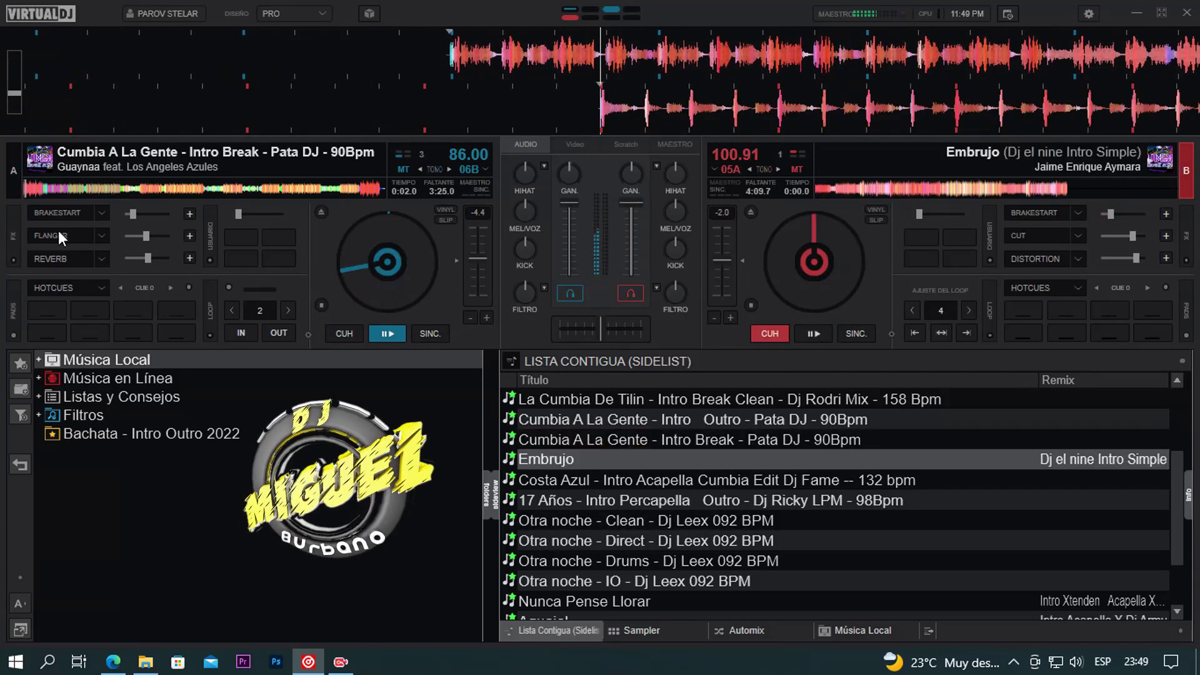
left_click(43, 189)
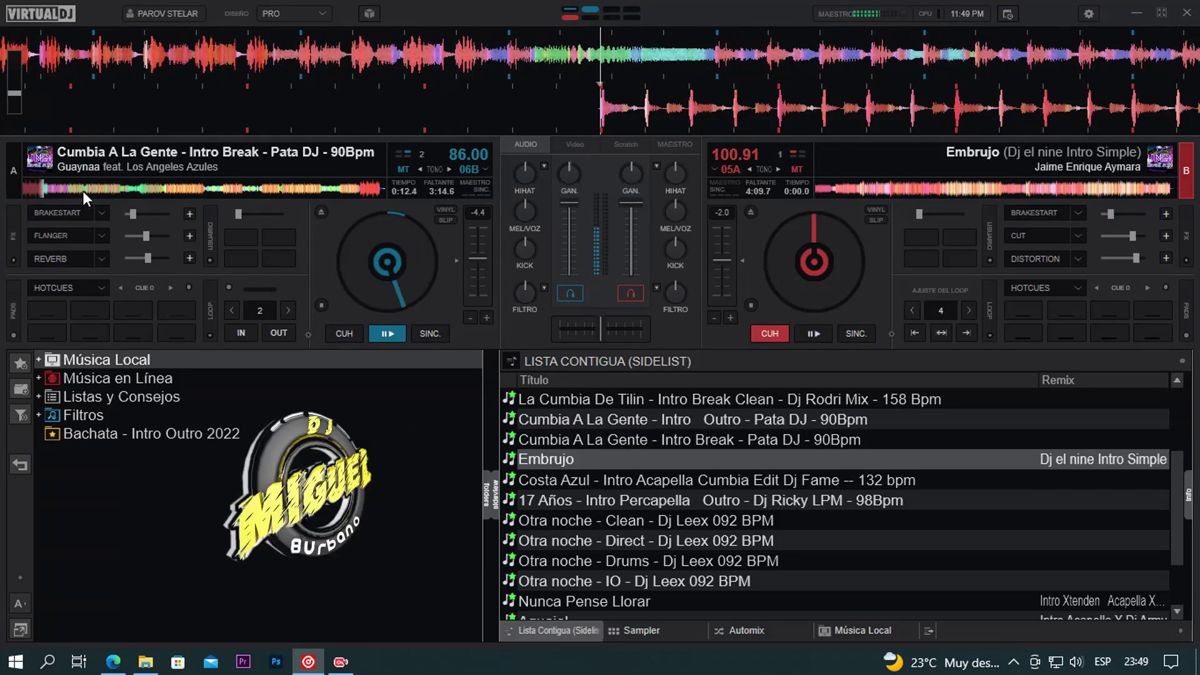
left_click(179, 189)
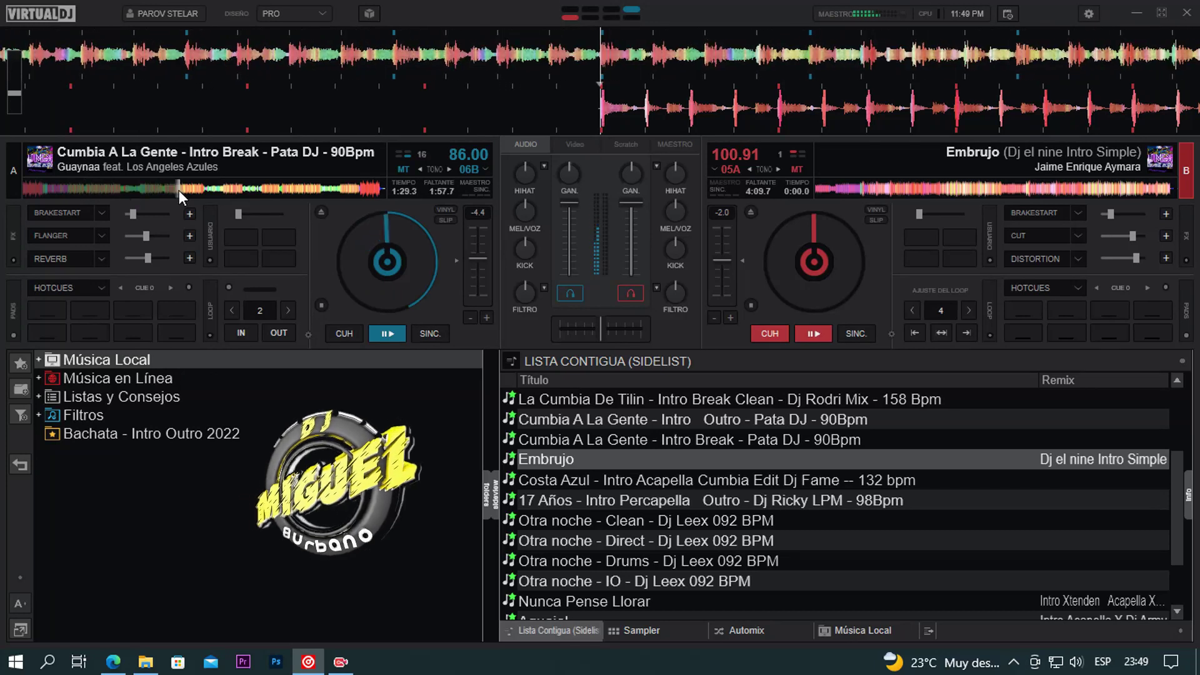
left_click(57, 211)
Load Costa Azul on deck A and preview Embrujo on deck B from about 0:12 and 1:37.
left_click_drag(639, 472, 369, 265)
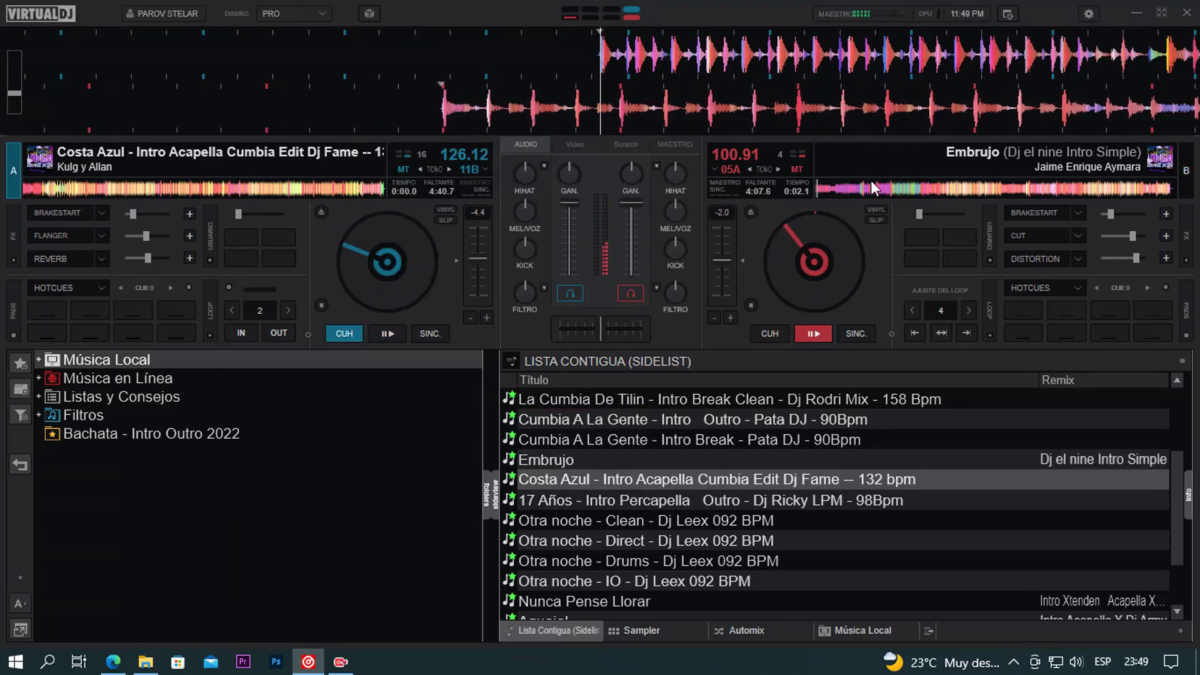
left_click(830, 190)
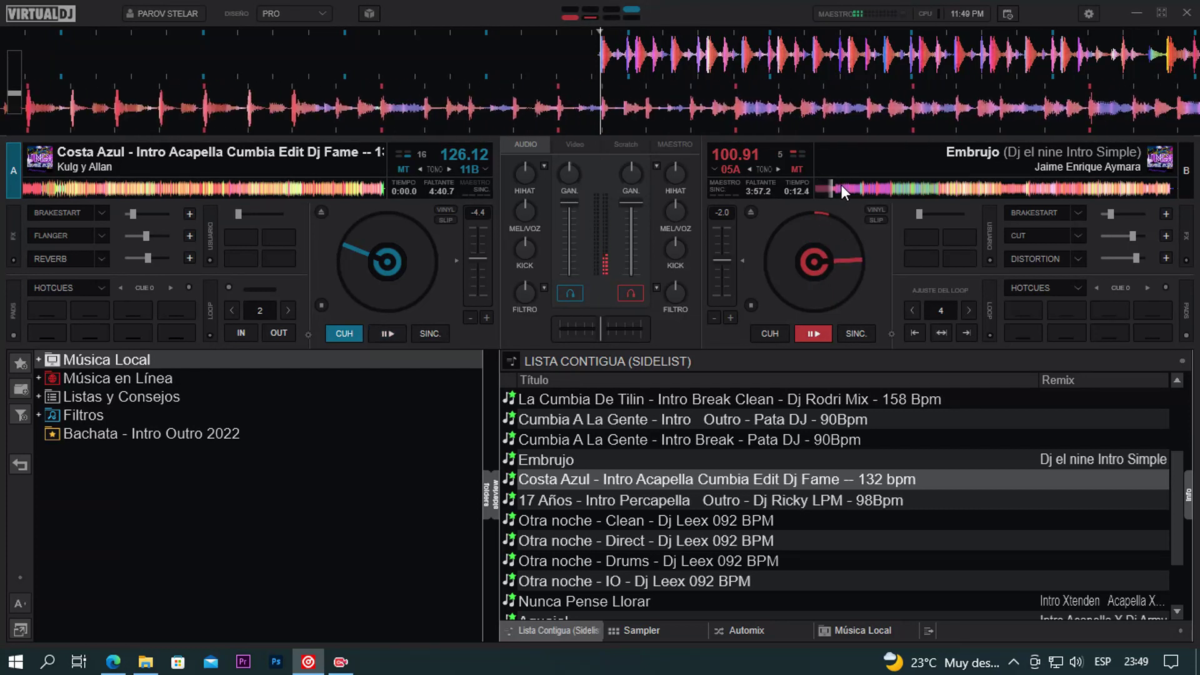
left_click(951, 188)
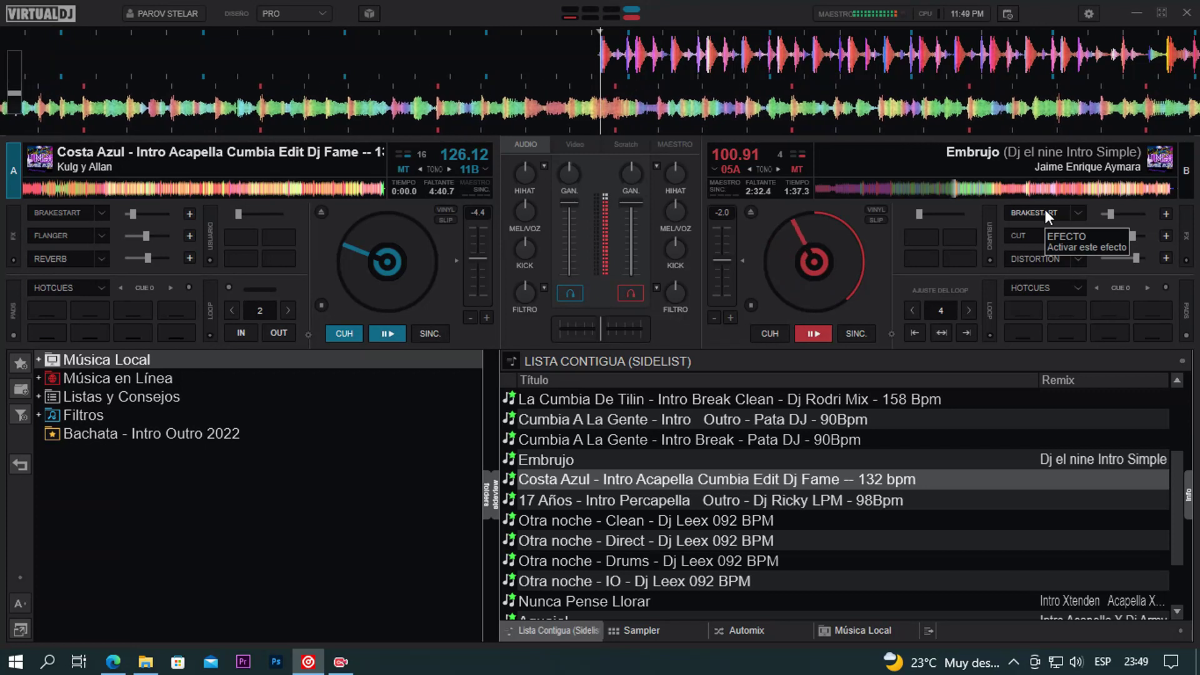
Load 17 Años - Intro Percapella Outro on deck B and preview Costa Azul on deck A, skipping ahead to about 3:00.
left_click_drag(687, 499, 891, 260)
left_click(54, 188)
left_click_drag(129, 188, 253, 186)
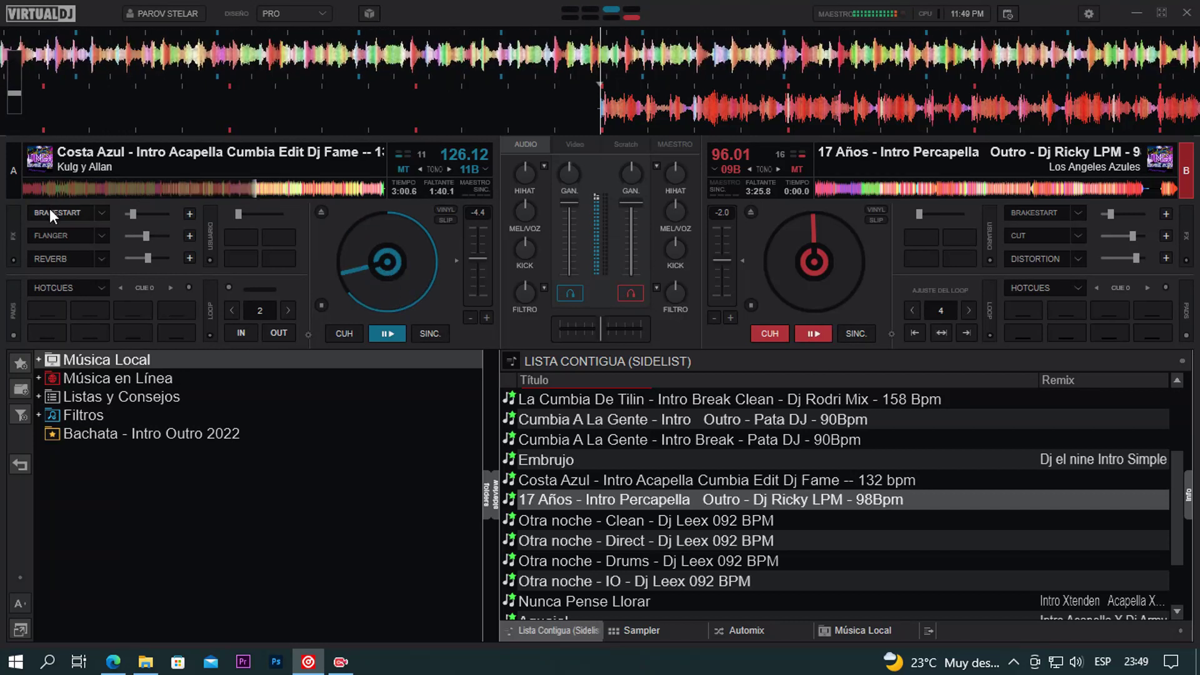
Load Otra noche - Clean on deck A and preview 17 Años on deck B up to about 1:01, ending with Brakestart.
left_click_drag(602, 520, 419, 301)
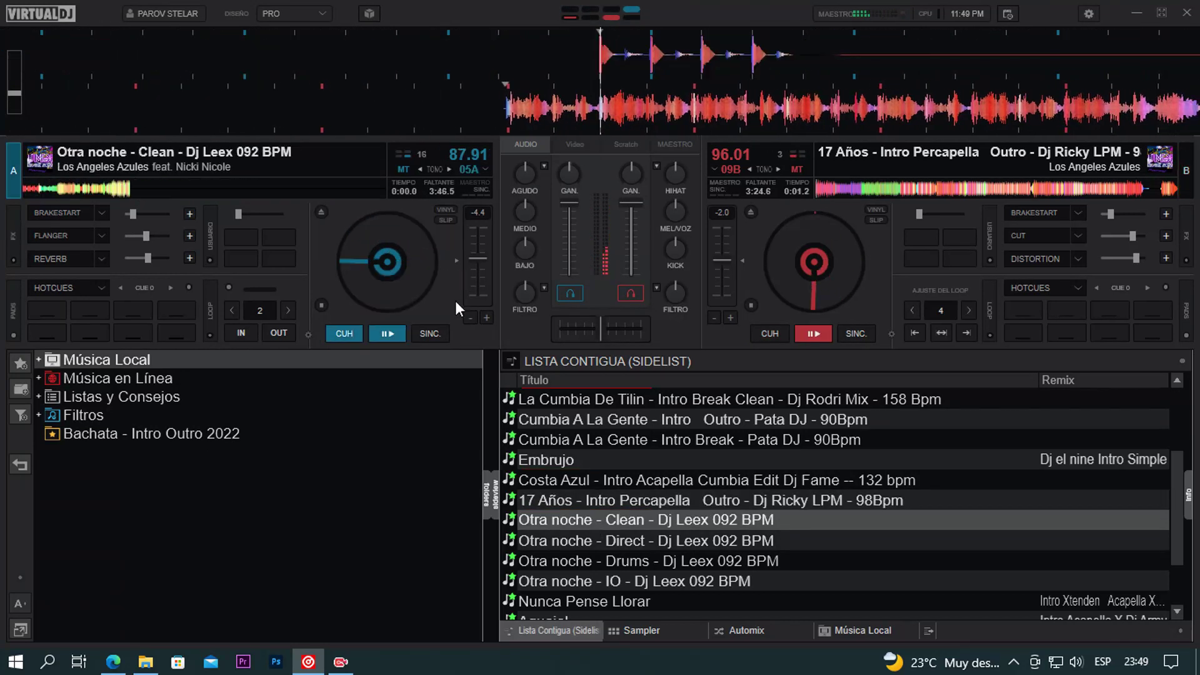
scroll(743, 488, "down", 2)
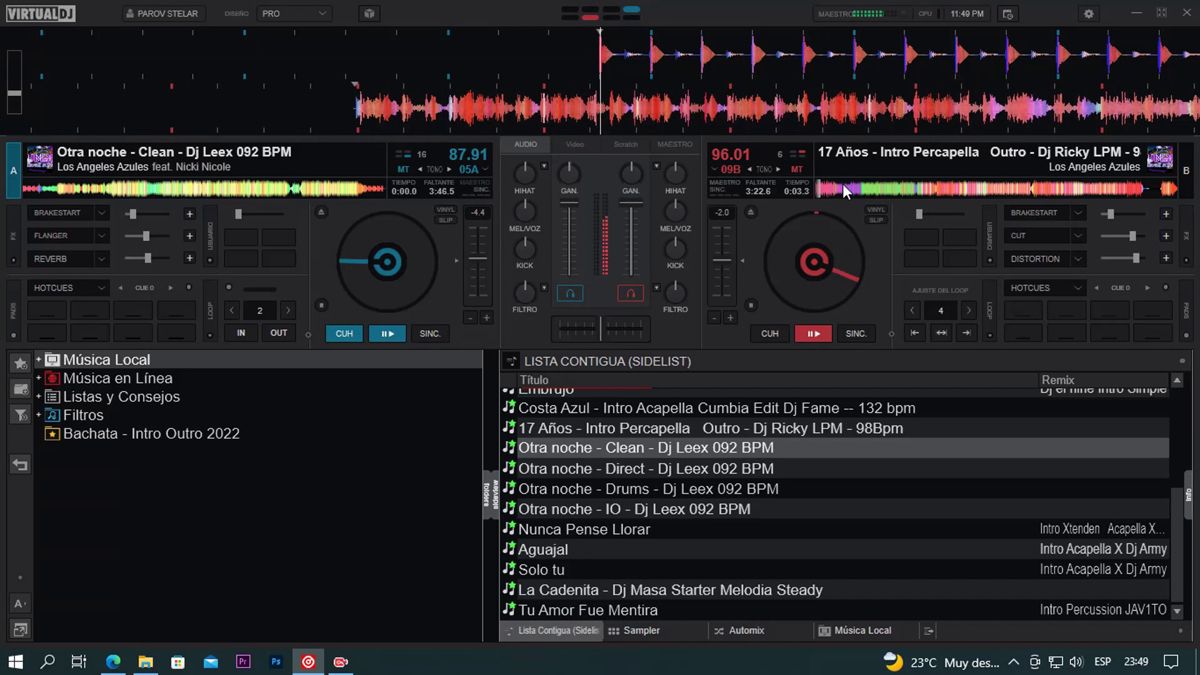
left_click_drag(842, 185, 921, 191)
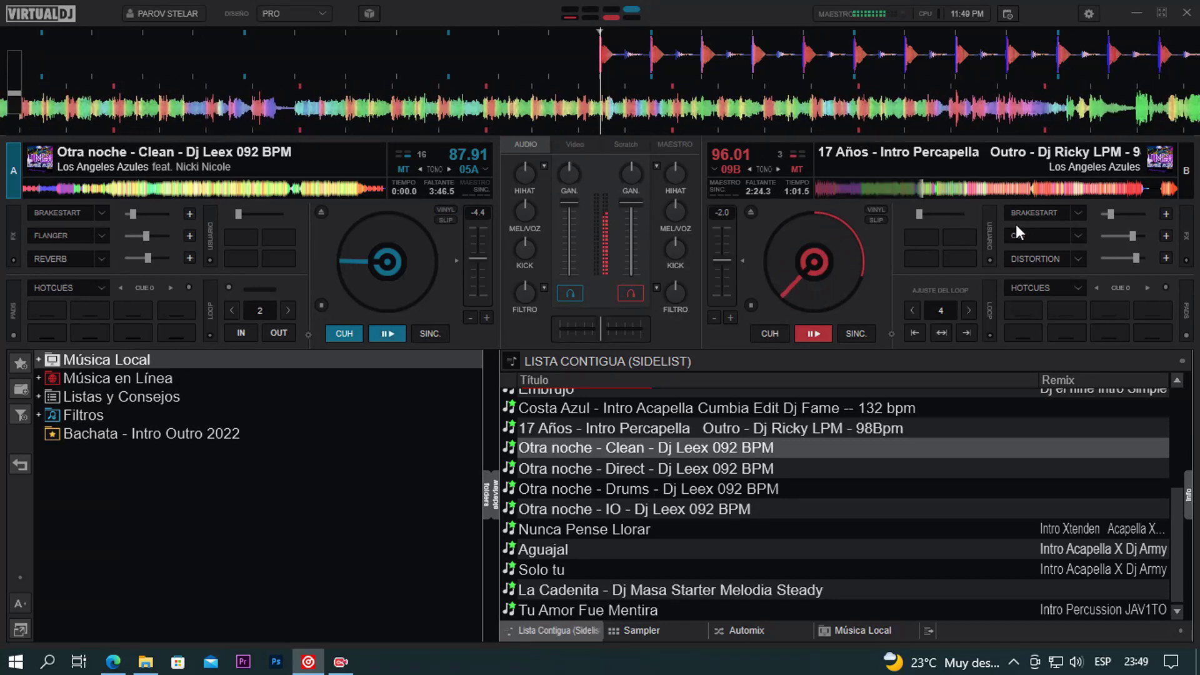
left_click(1035, 213)
Load Otra noche - Direct on deck B while previewing Otra noche - Clean from about 0:37 and 2:12, ending with Brakestart.
left_click(387, 333)
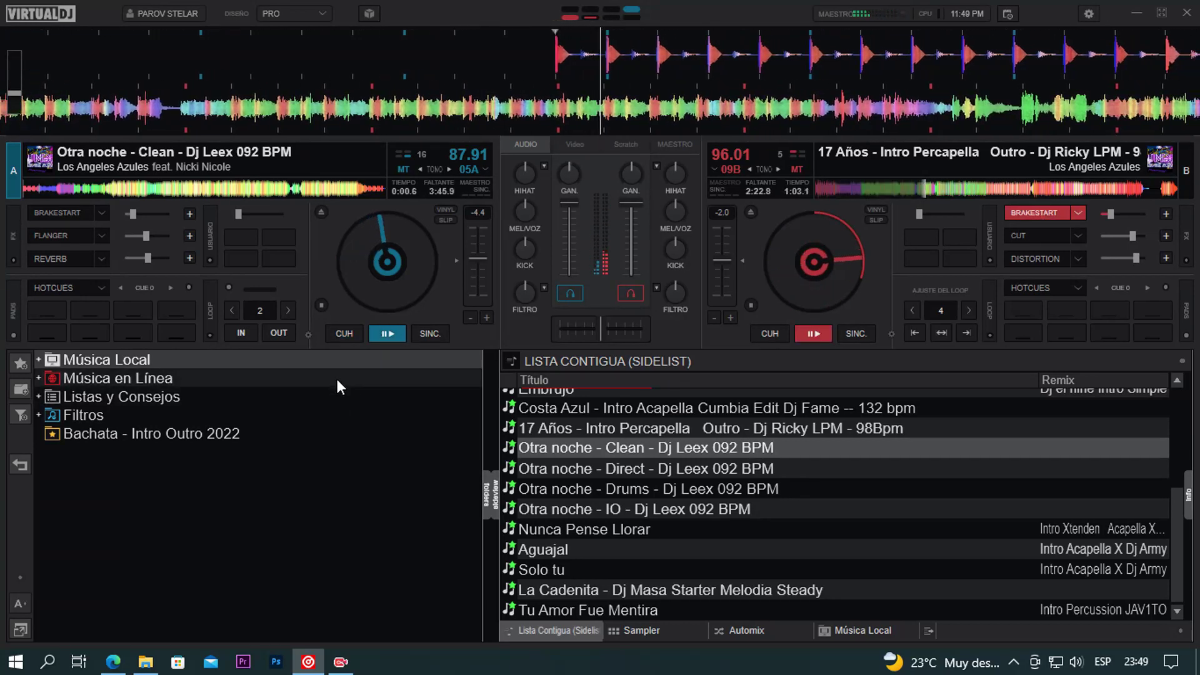
left_click_drag(621, 468, 779, 242)
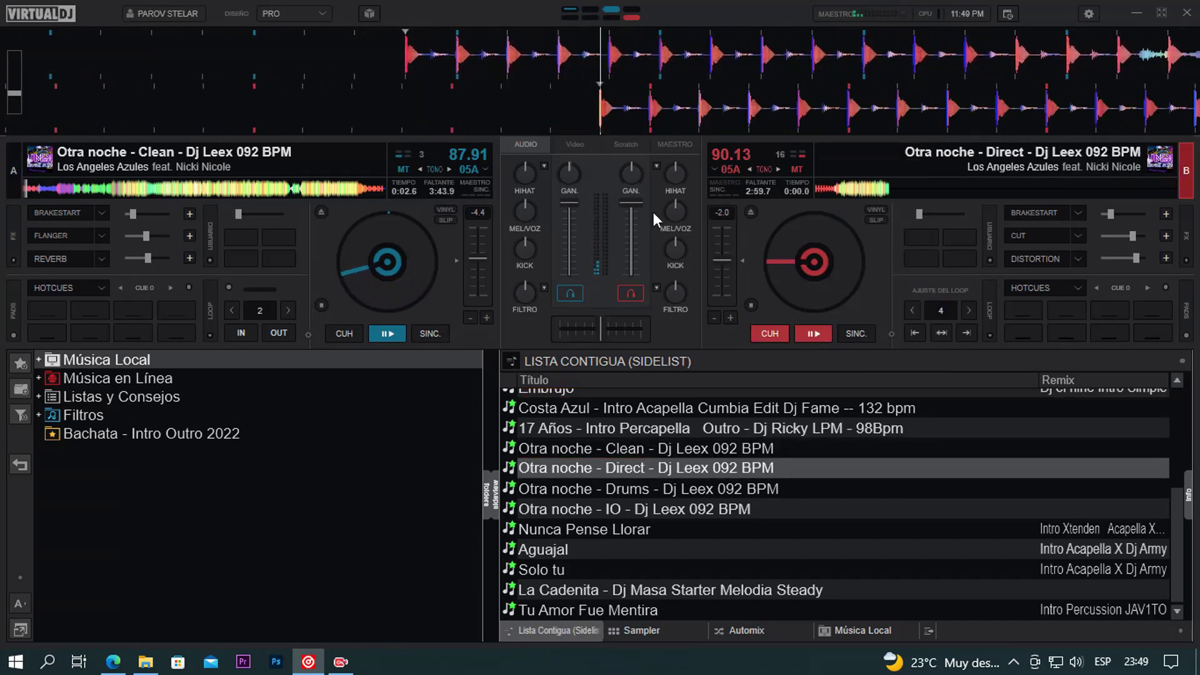
left_click(36, 190)
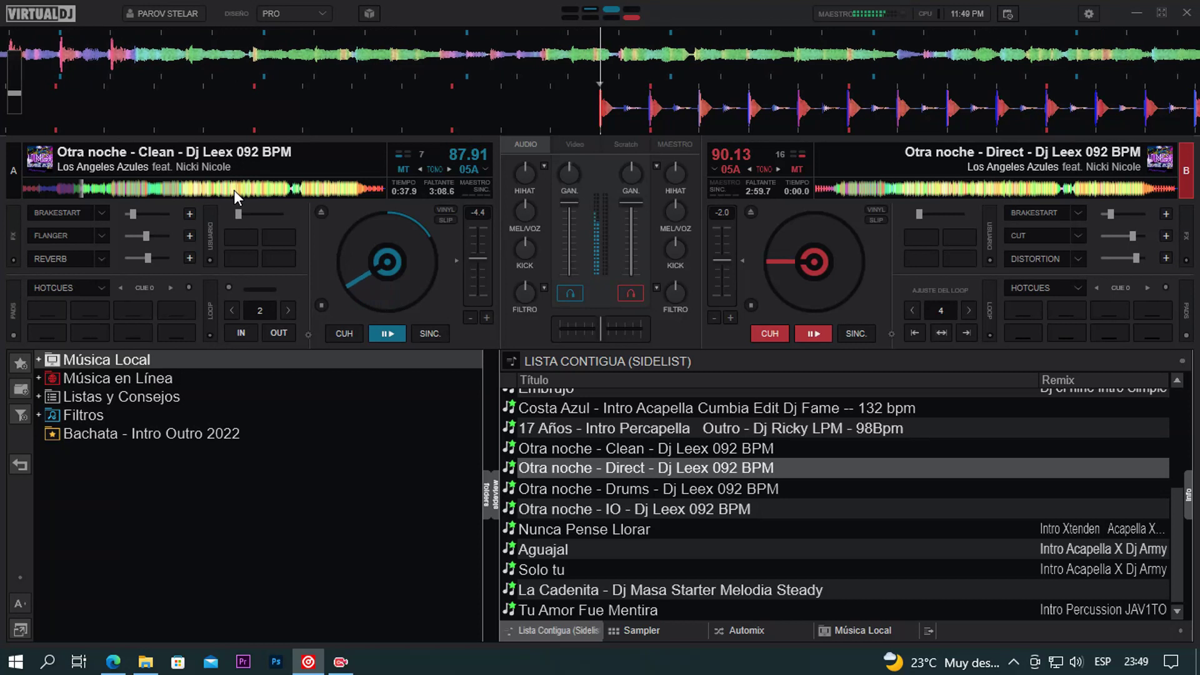
left_click(234, 190)
left_click(49, 212)
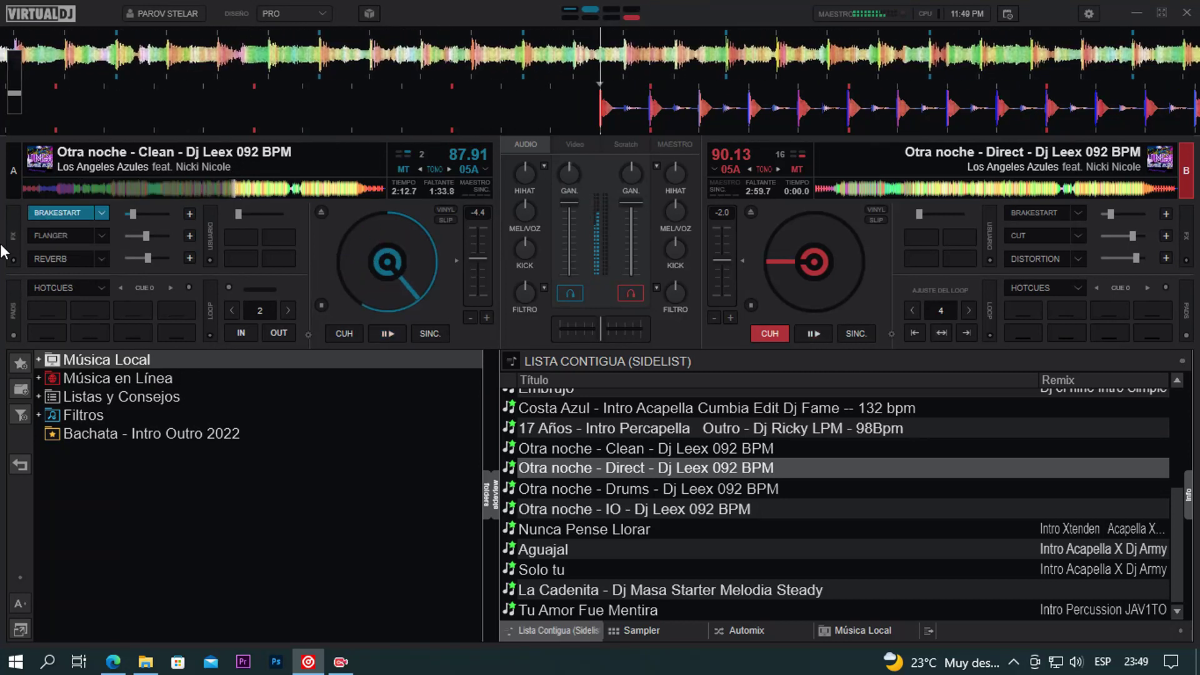
Load Otra noche - Drums on deck A and preview Otra noche - Direct on deck B from about 0:35 and 1:08.
double_click(662, 492)
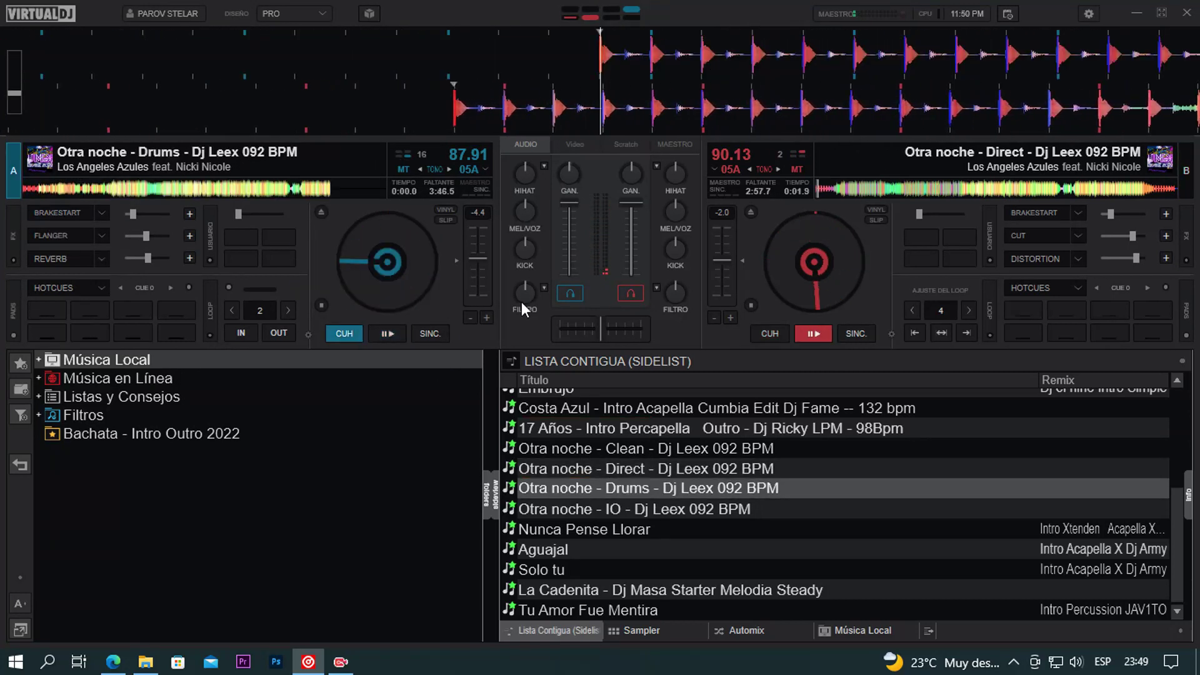
left_click(886, 192)
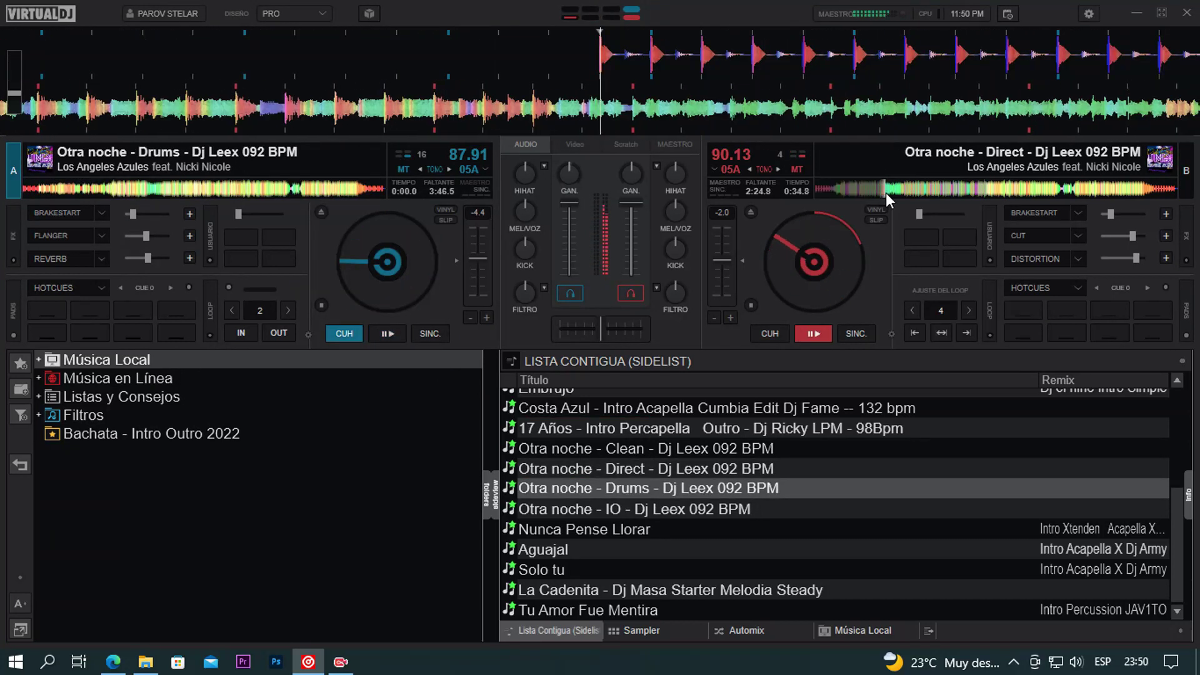
left_click(951, 192)
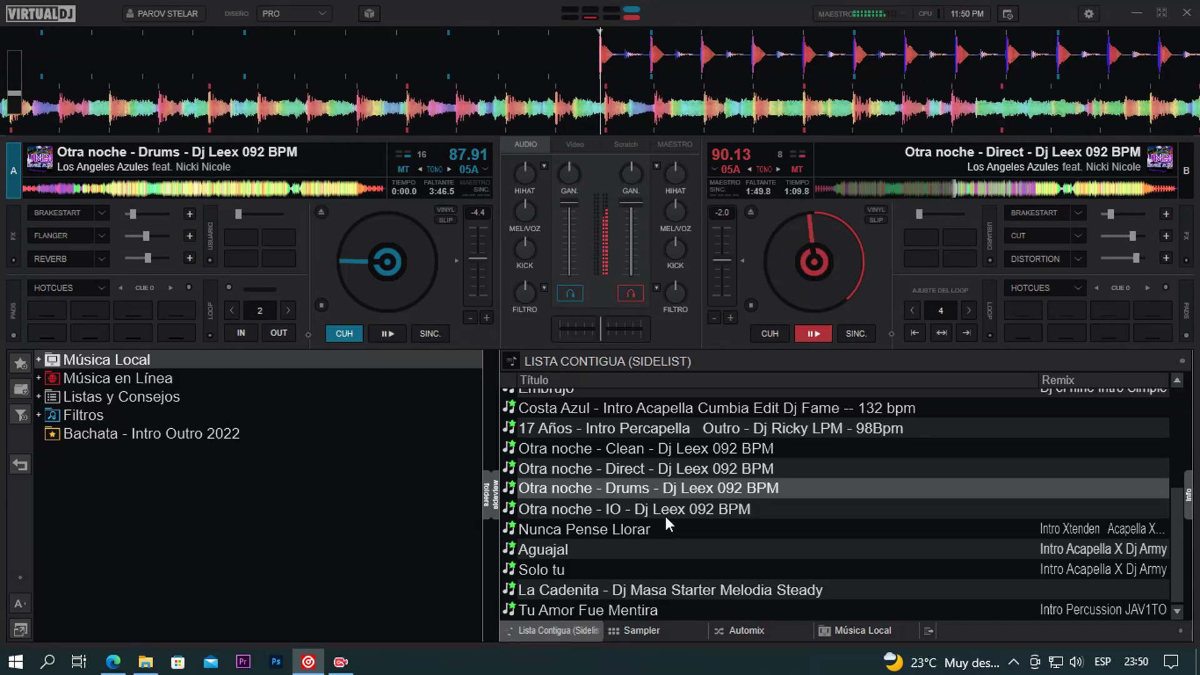
Load Nunca Pense Llorar on deck A and hand playback over to it, braking deck B with Brakestart.
left_click(617, 529)
double_click(619, 530)
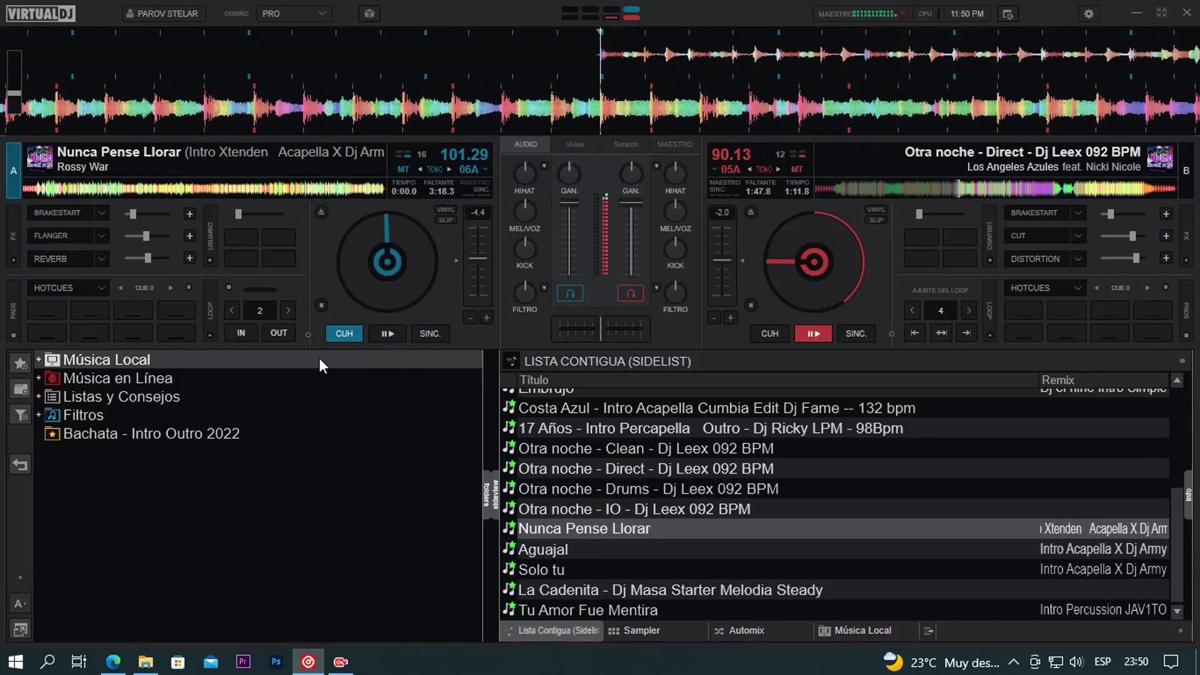
left_click(1033, 212)
key("space")
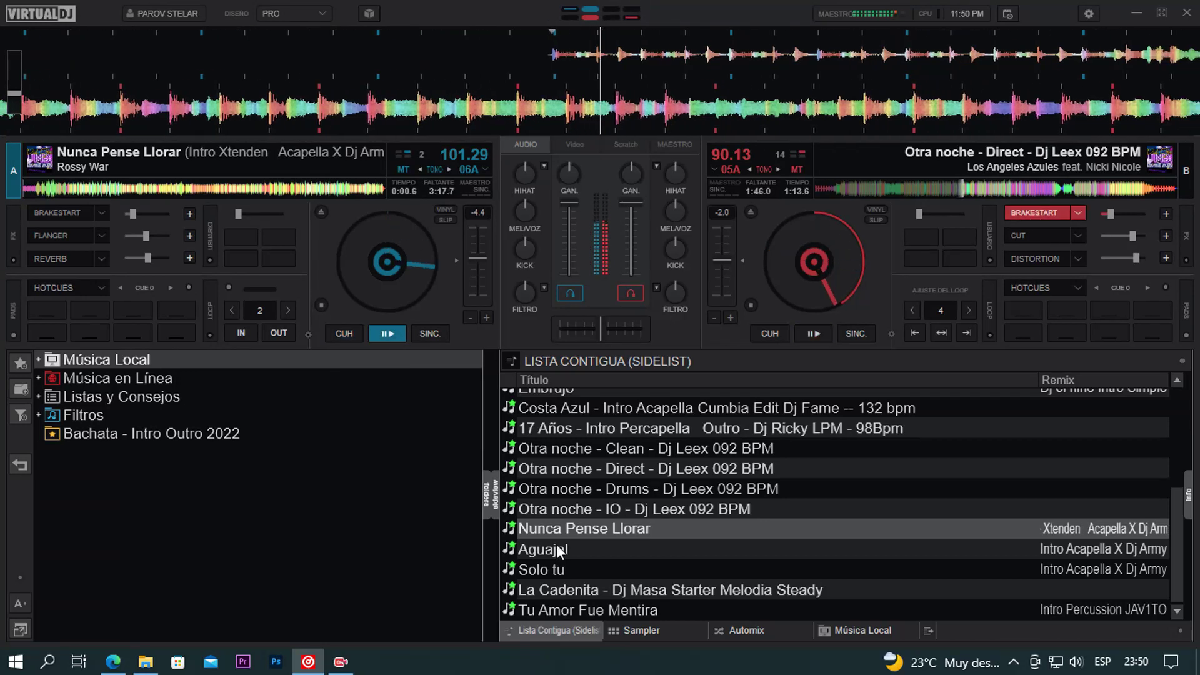
Load Aguajal on deck B and preview Nunca Pense Llorar on deck A from about 1:06 and 2:45, ending with Brakestart.
double_click(577, 549)
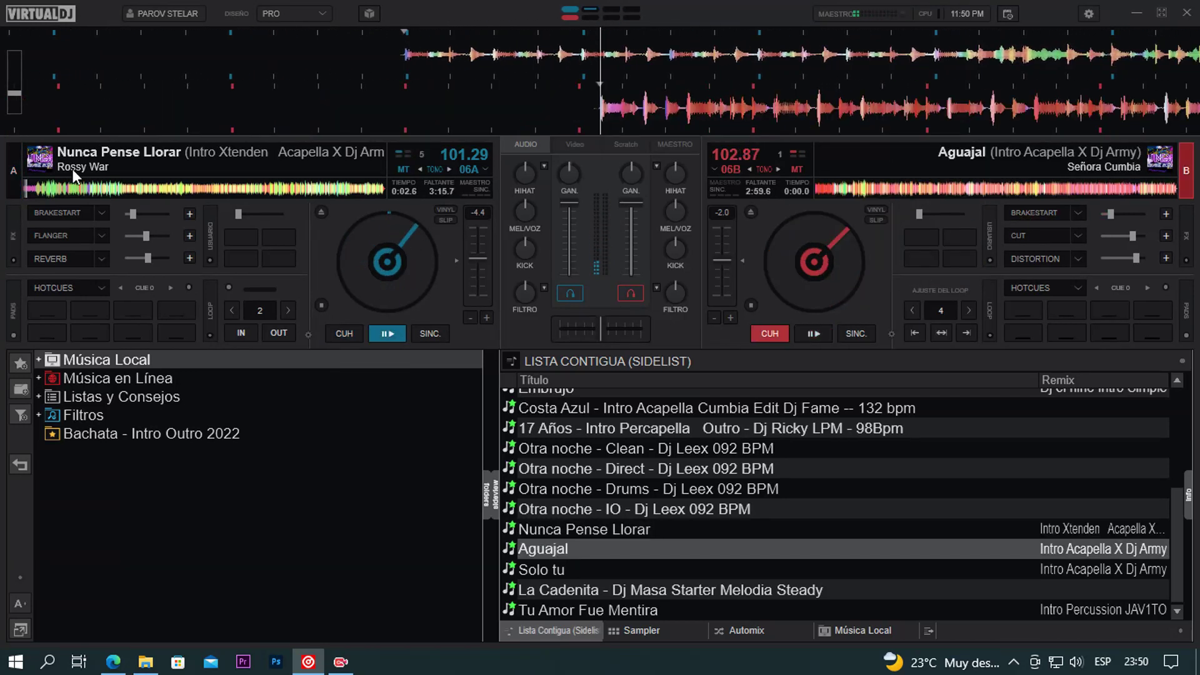
left_click(143, 188)
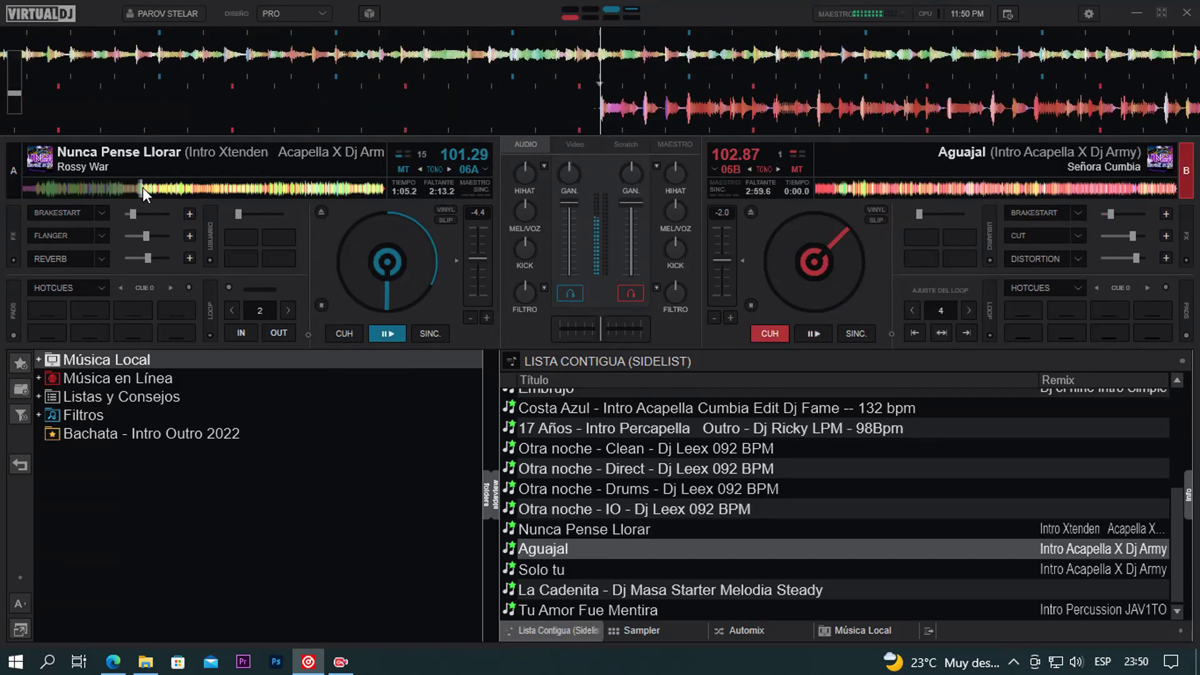
left_click(317, 189)
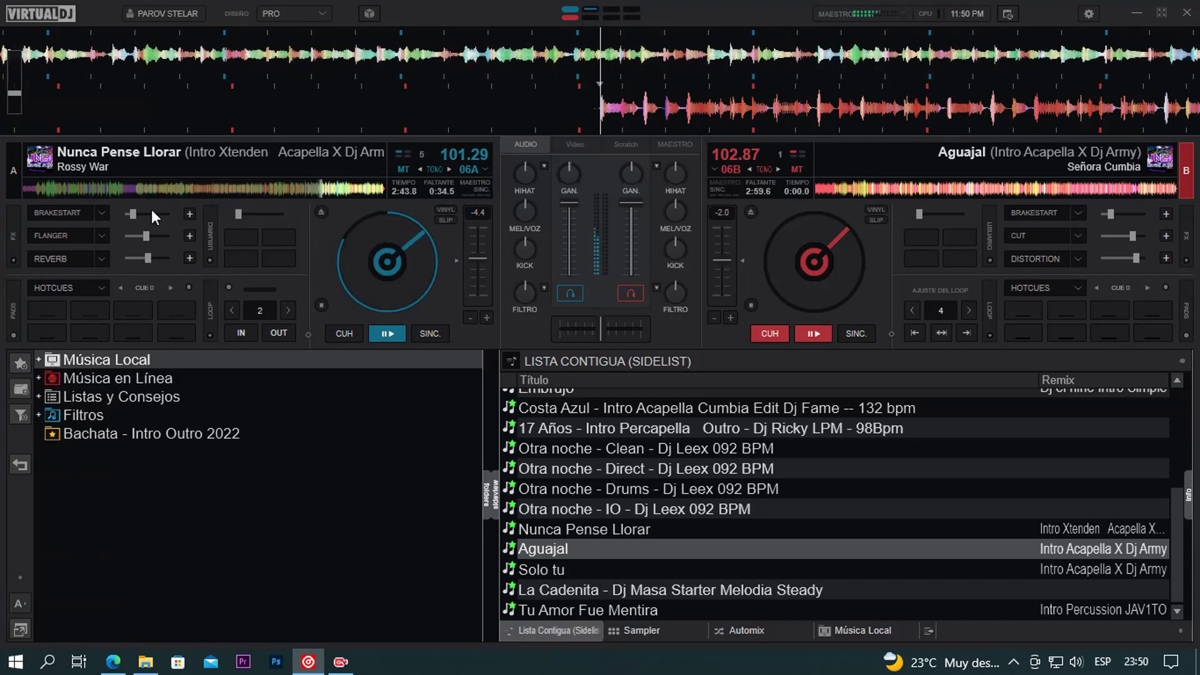
left_click(60, 214)
Load Solo tu on deck A and preview Aguajal on deck B from about 0:37 and 1:23.
left_click_drag(538, 575, 391, 263)
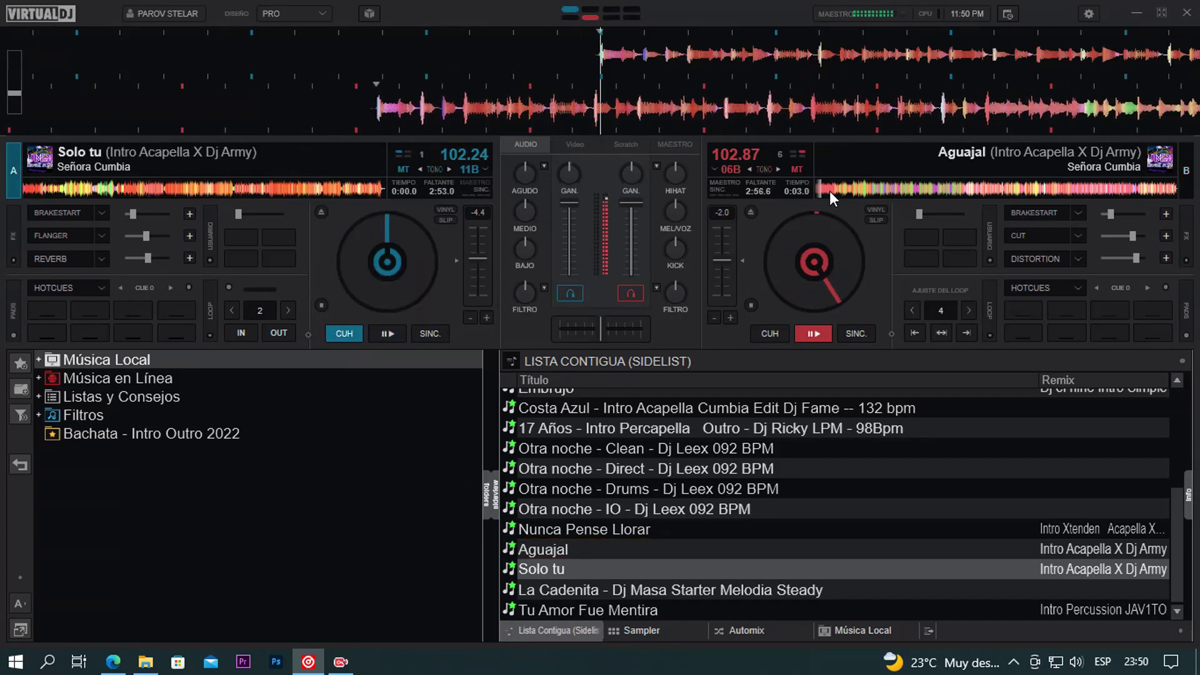
left_click(887, 190)
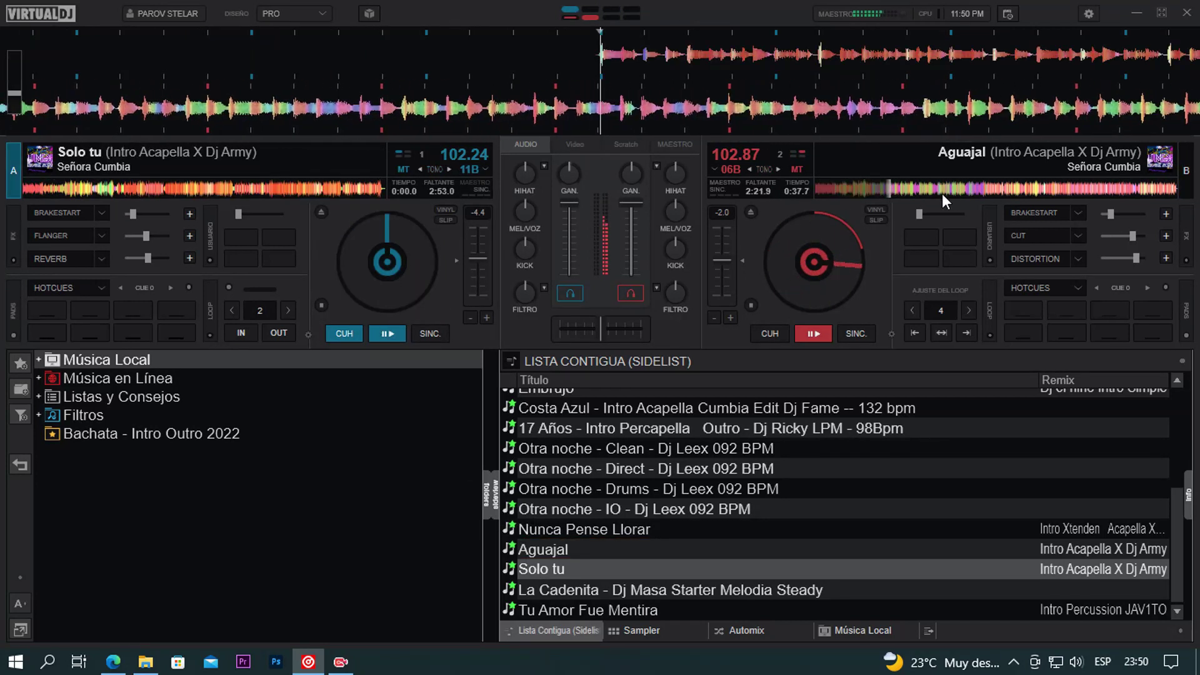
left_click(982, 189)
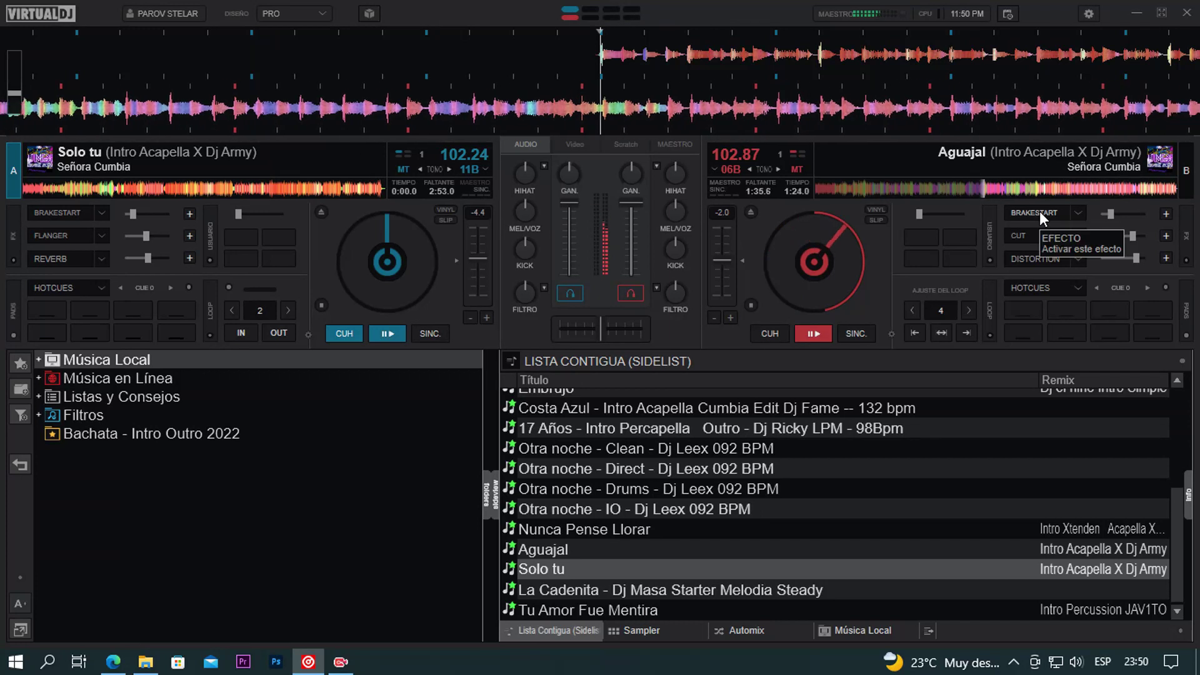
Load La Cadenita on deck B and preview Solo tu on deck A, skipping ahead to about 1:05 and ending with Brakestart.
left_click(658, 590)
left_click_drag(915, 400, 892, 246)
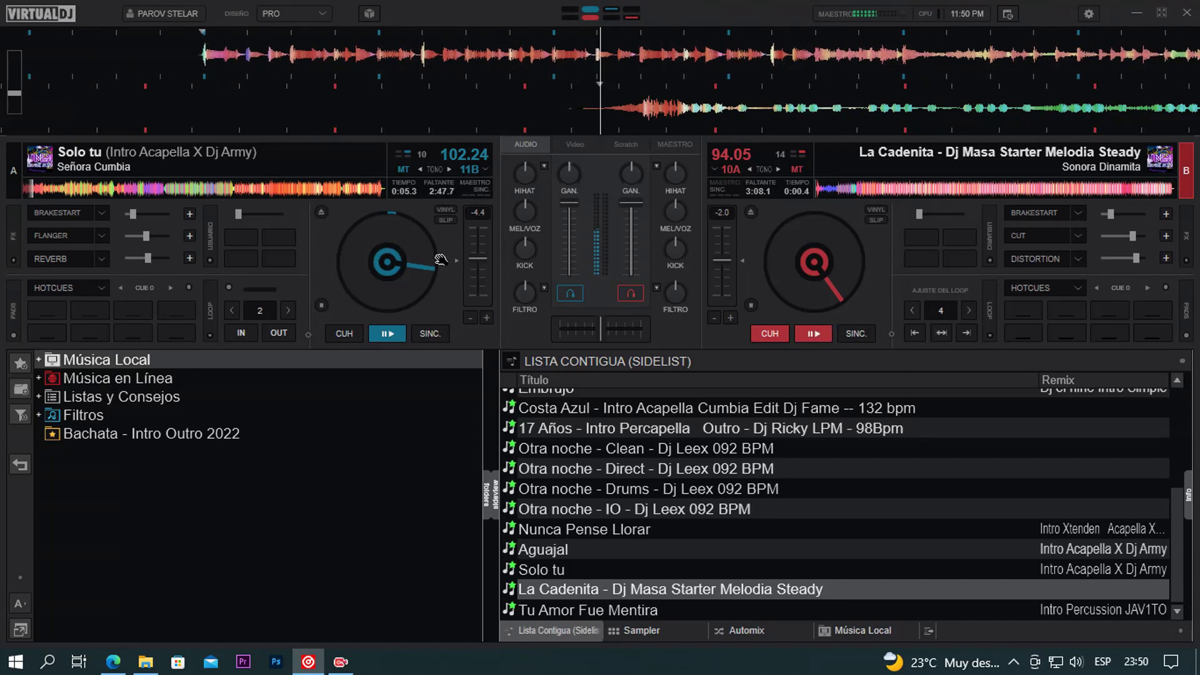
left_click(111, 193)
left_click(149, 190)
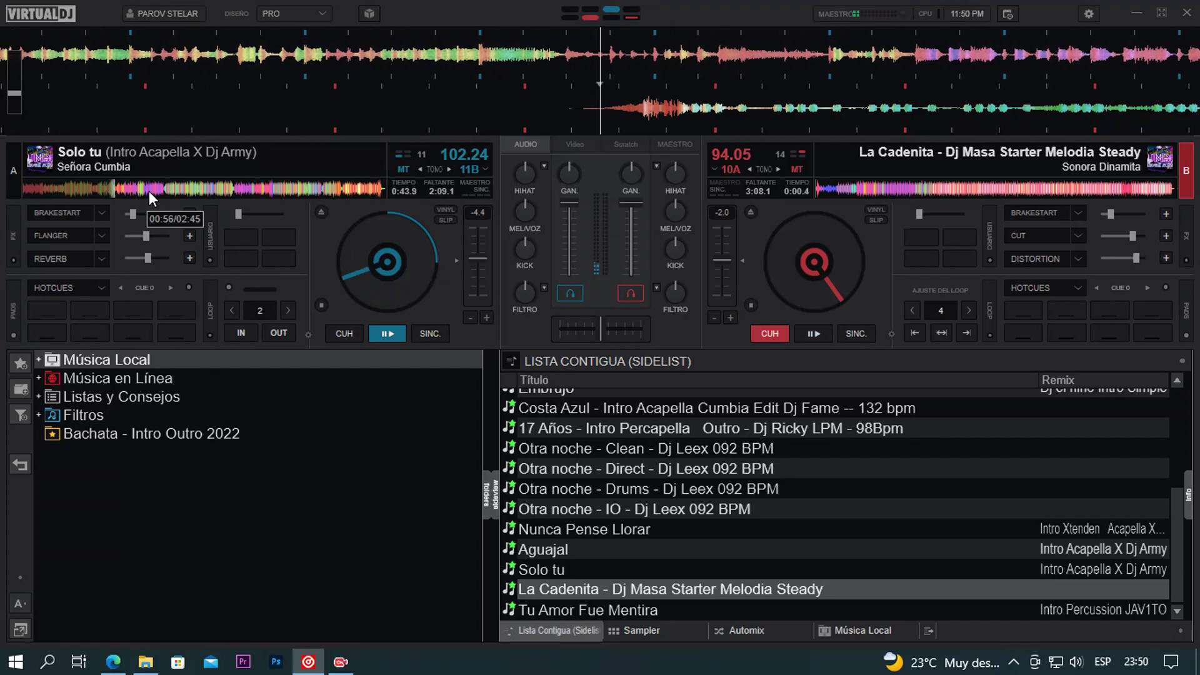
left_click(51, 214)
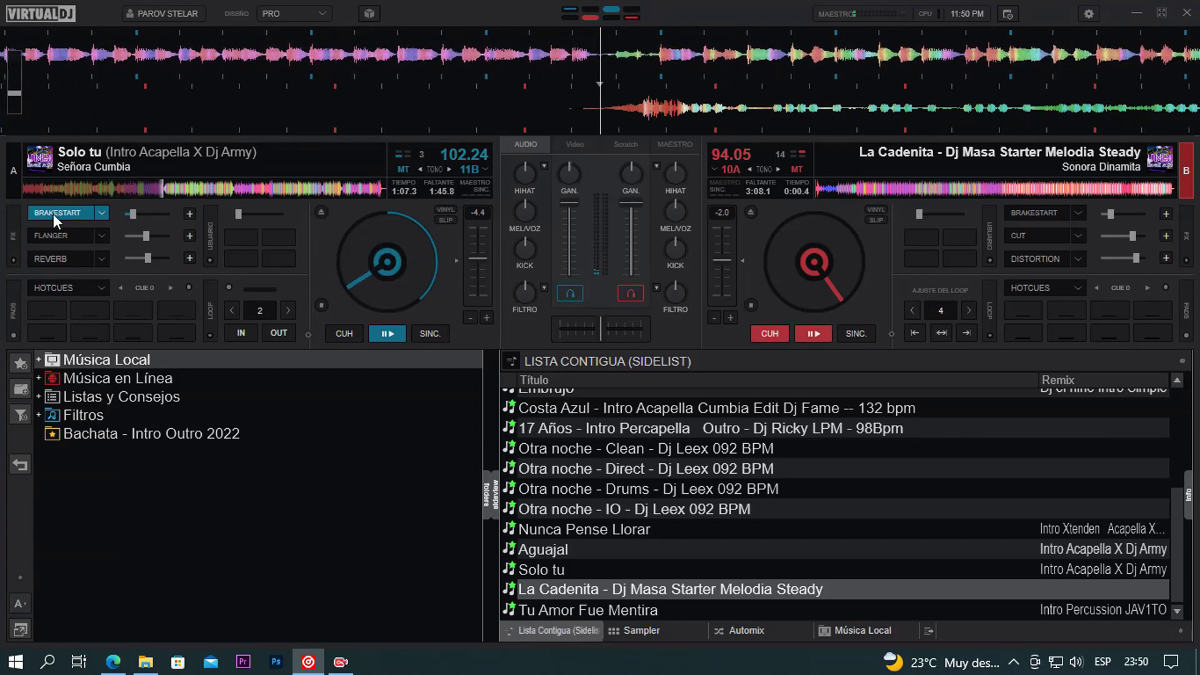
Load Tu Amor Fue Mentira on deck A and preview La Cadenita on deck B from about 0:29 and 1:07, ending with Brakestart.
left_click_drag(648, 610, 459, 210)
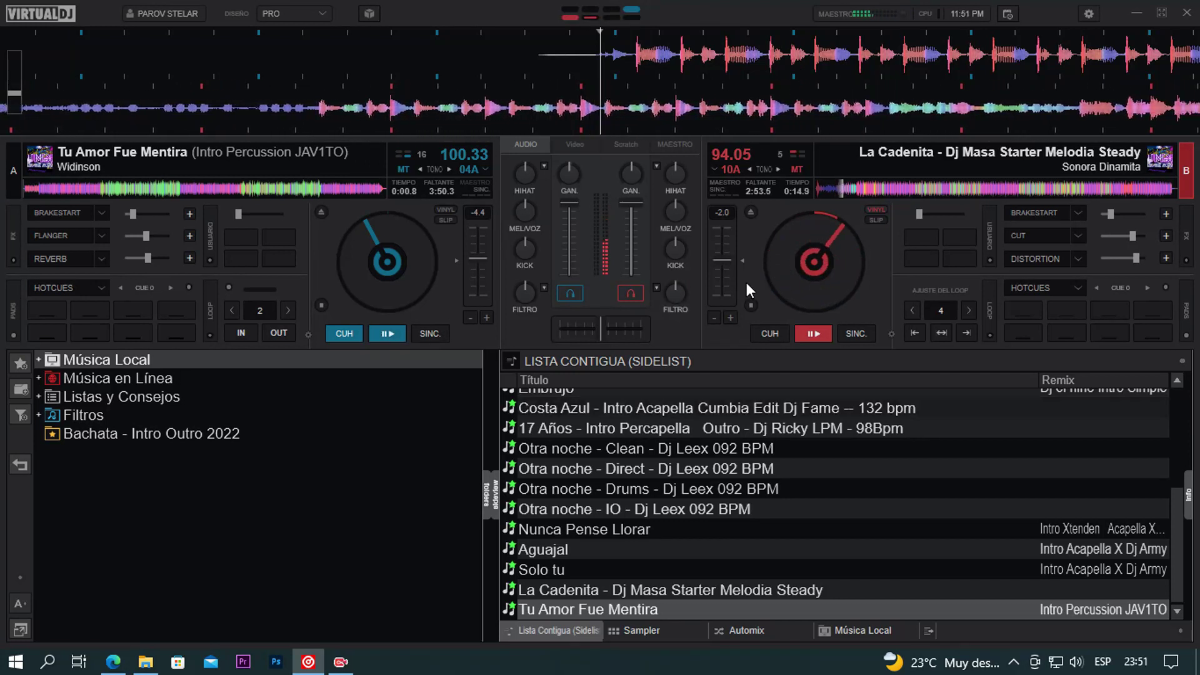
left_click(869, 188)
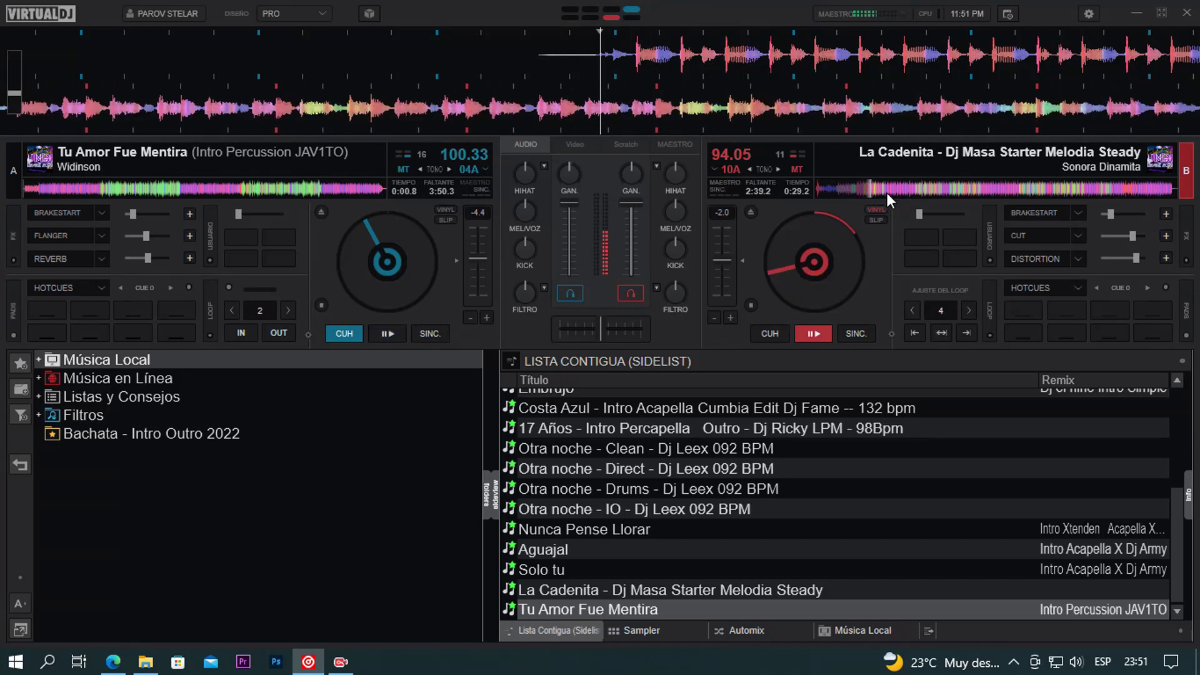
left_click(923, 192)
left_click(933, 193)
left_click(1026, 216)
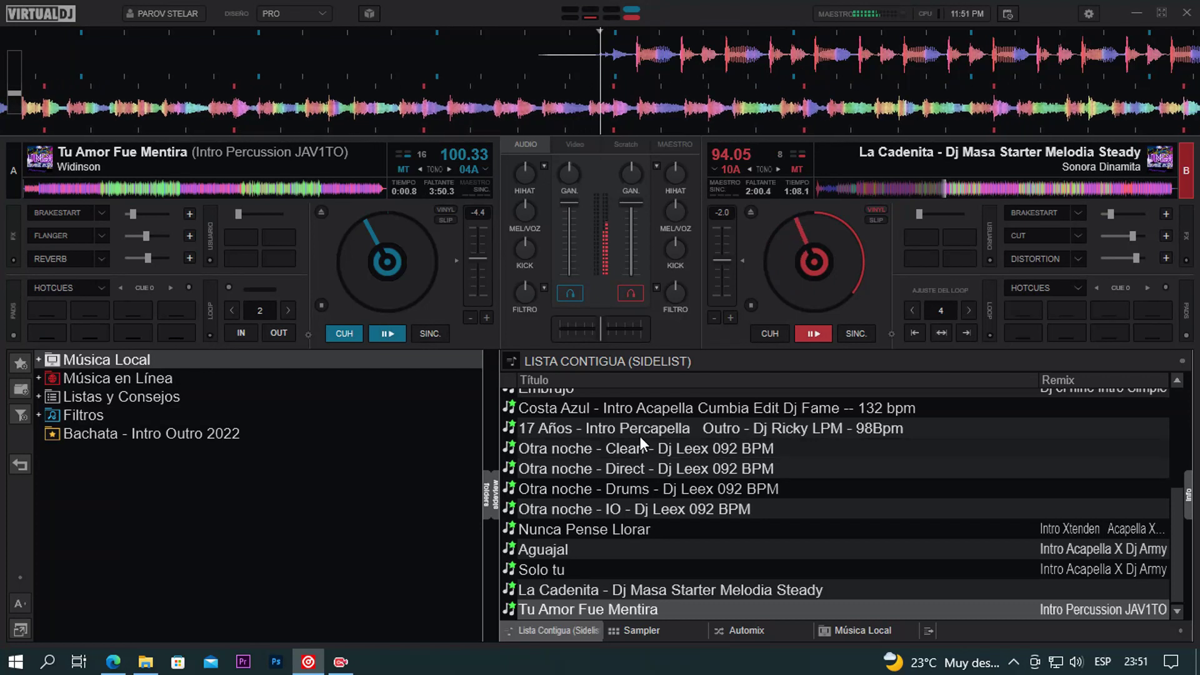
left_click(1026, 213)
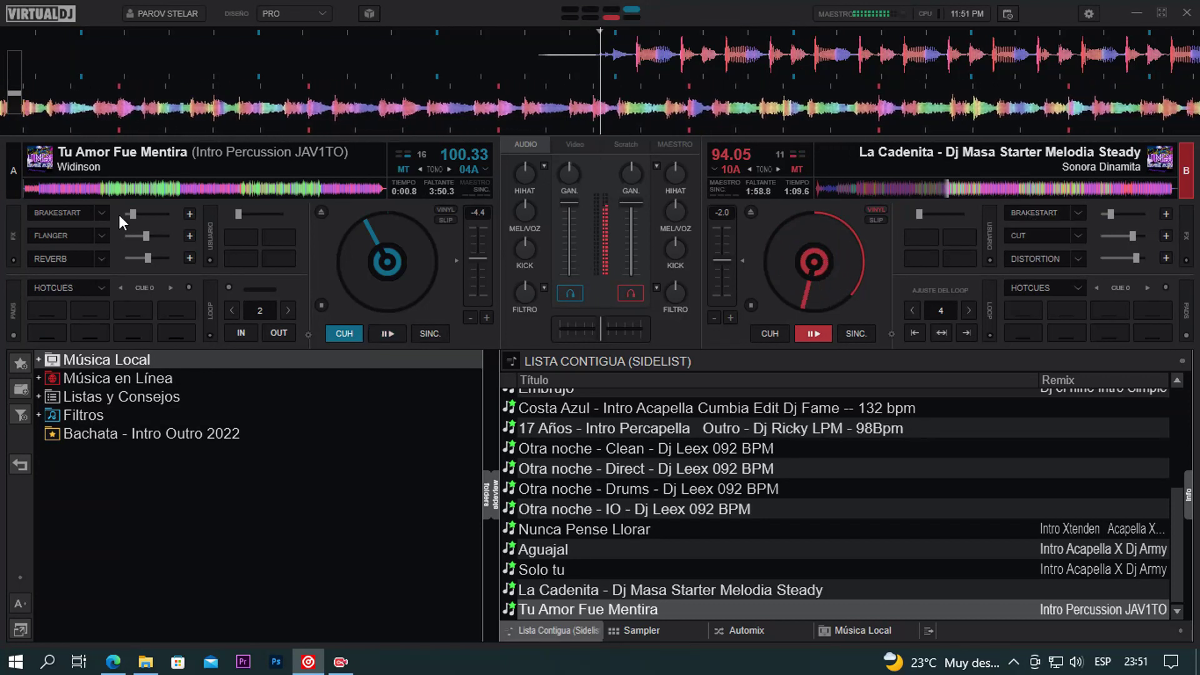
left_click(9, 188)
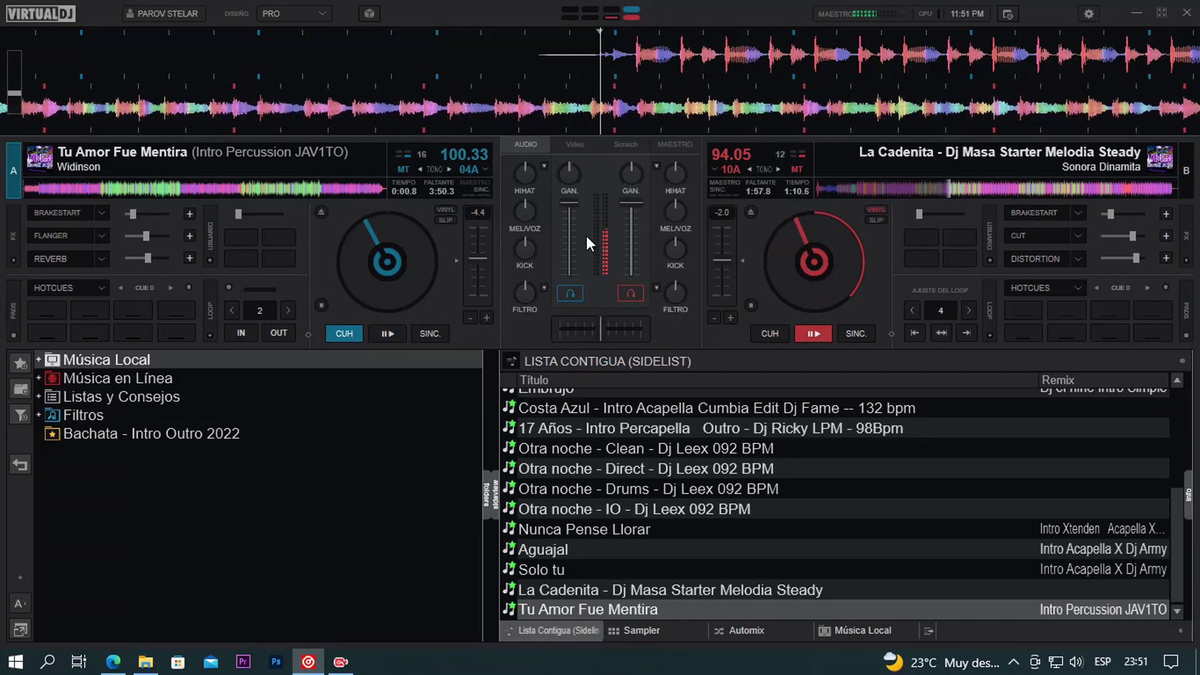
left_click(1036, 211)
Play Tu Amor Fue Mentira on deck A, skipping ahead to about 1:00, 2:35 and 2:55, and end it with Brakestart.
key("space")
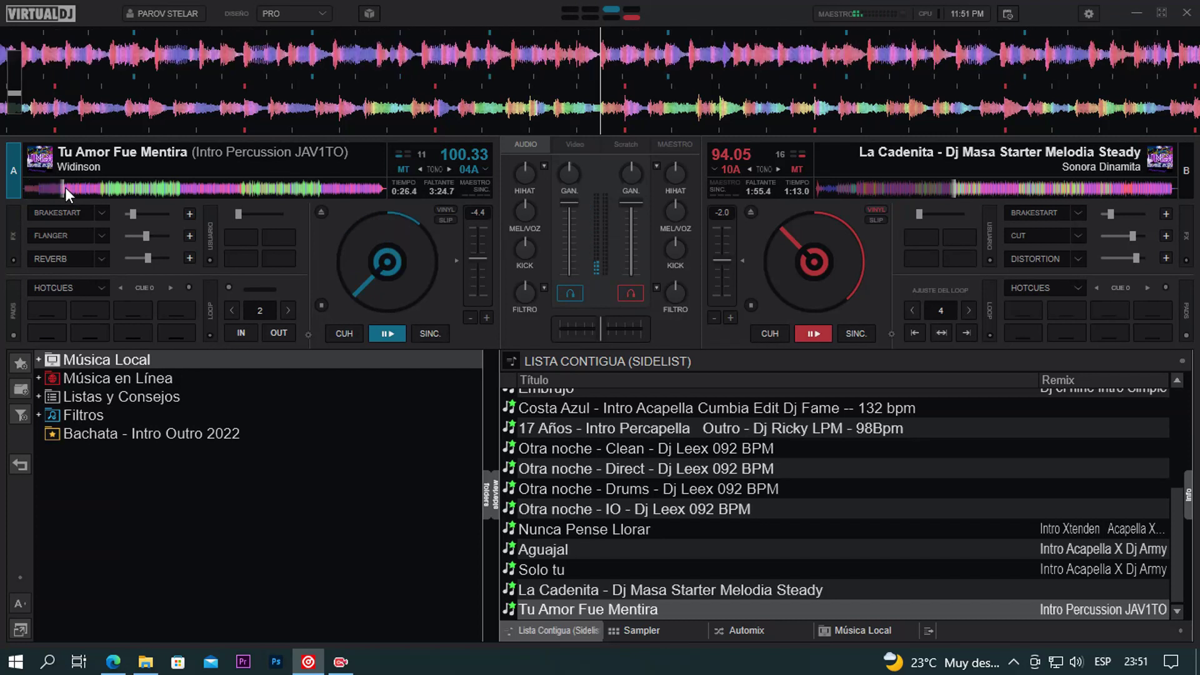
left_click(115, 189)
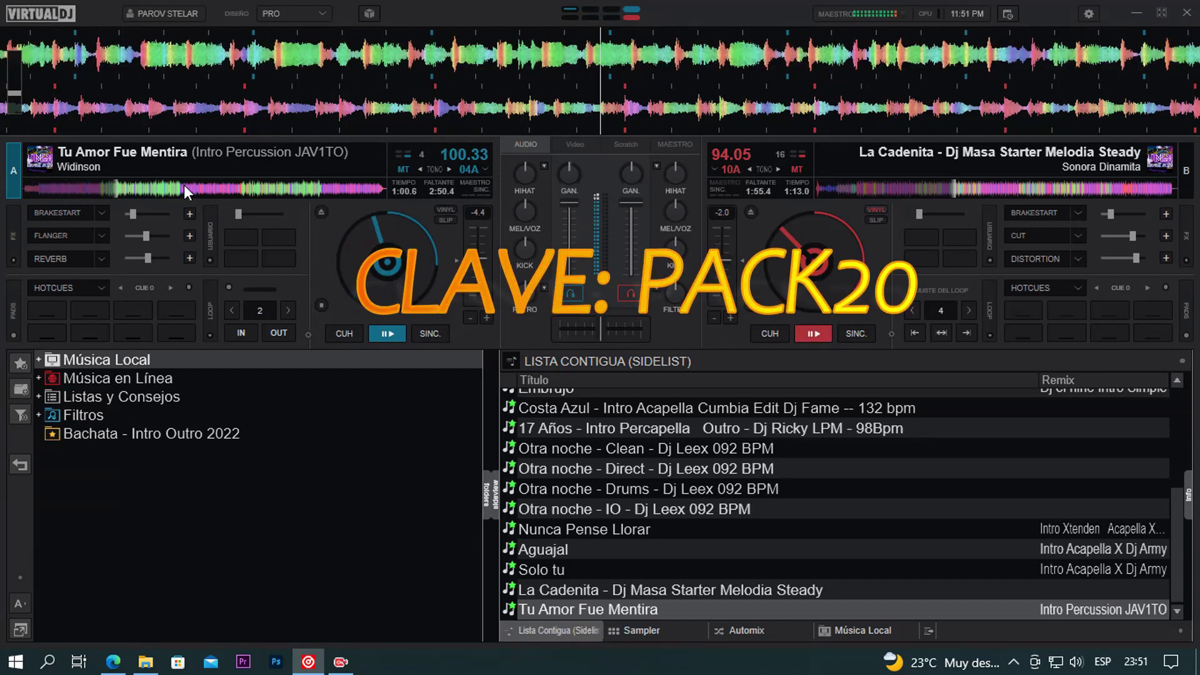
left_click(201, 189)
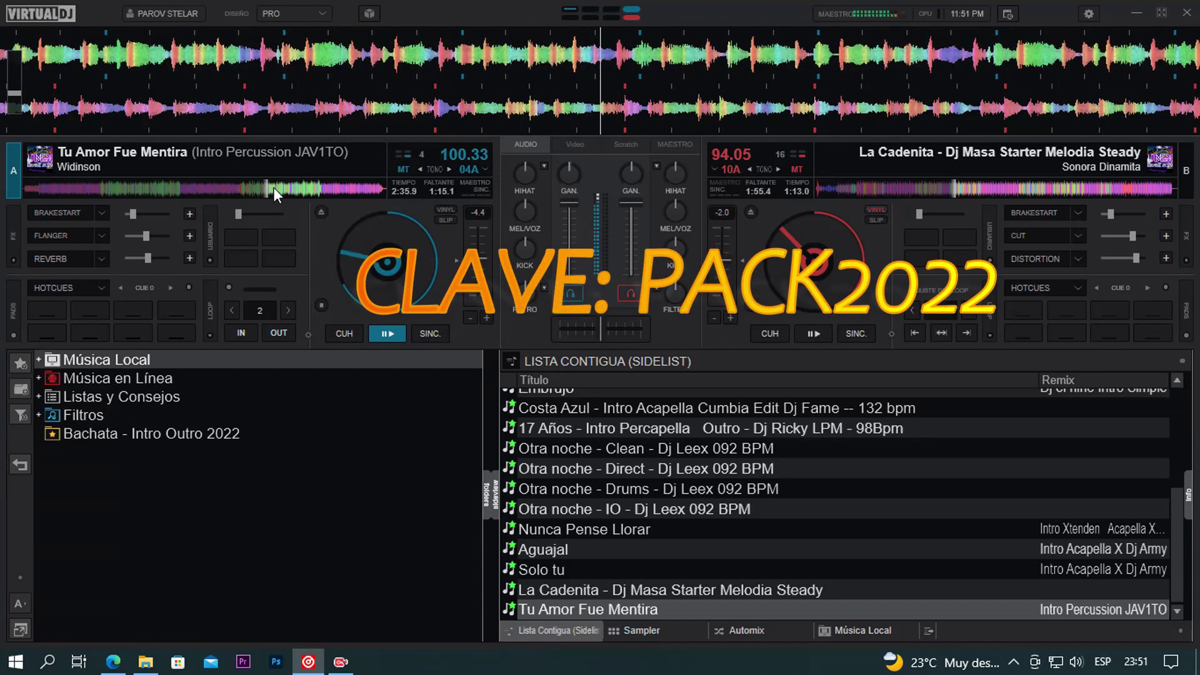
left_click(292, 185)
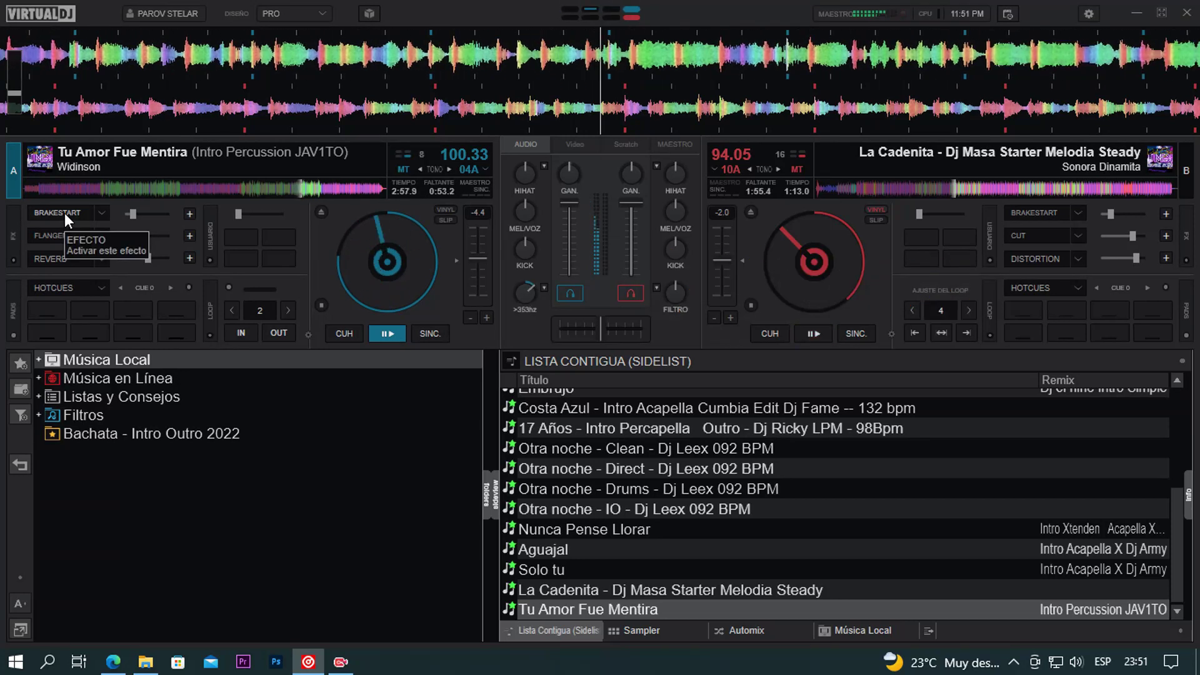
left_click(65, 212)
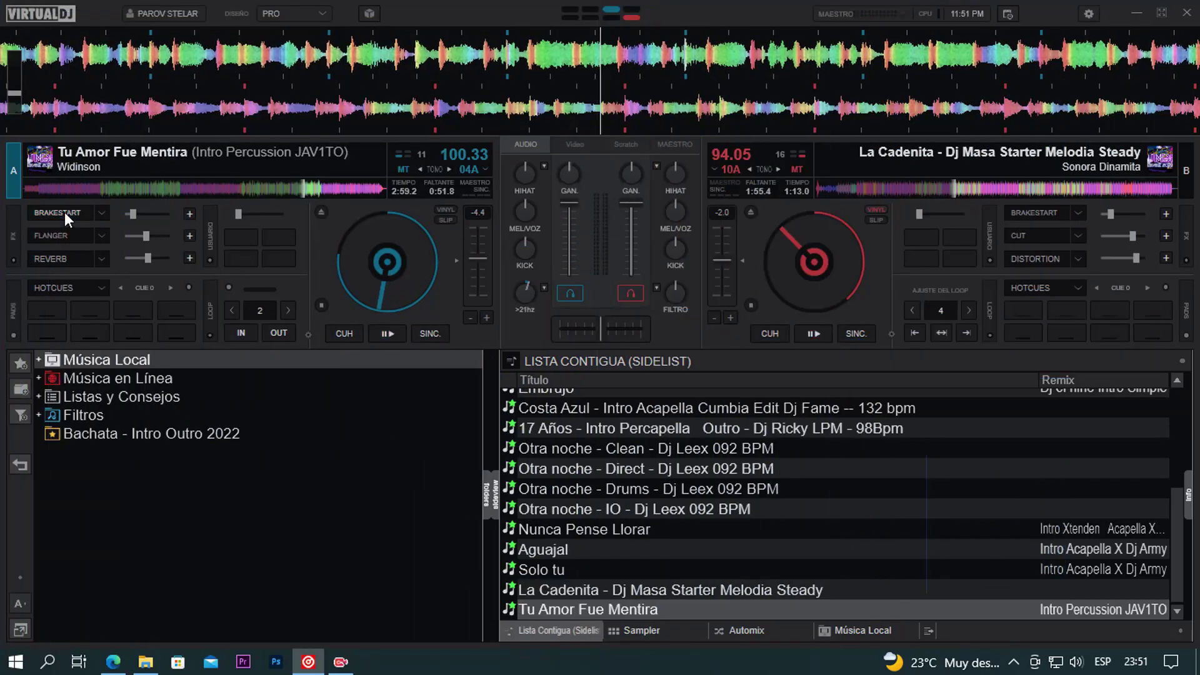